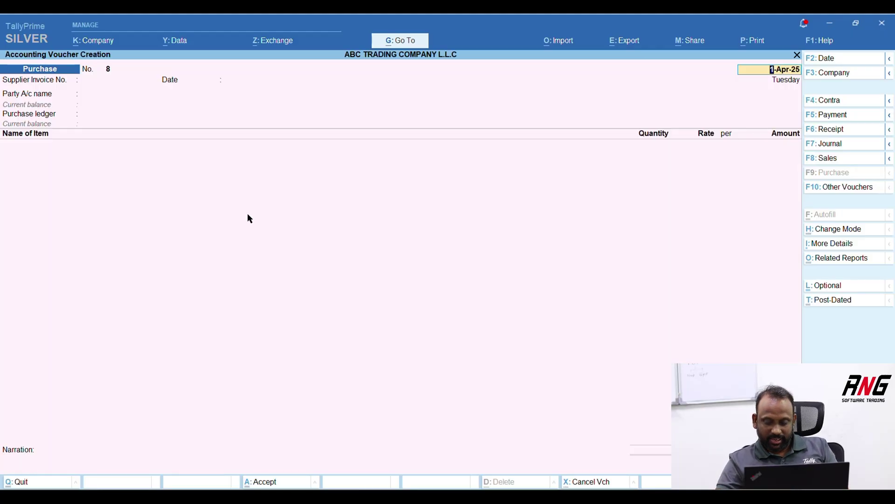
- Fill the purchase voucher header with X Real Estate as the party account and Purchase as the purchase ledger
{"action": "key", "text": "Return"}
{"action": "key", "text": "Return"}
{"action": "key", "text": "Return"}
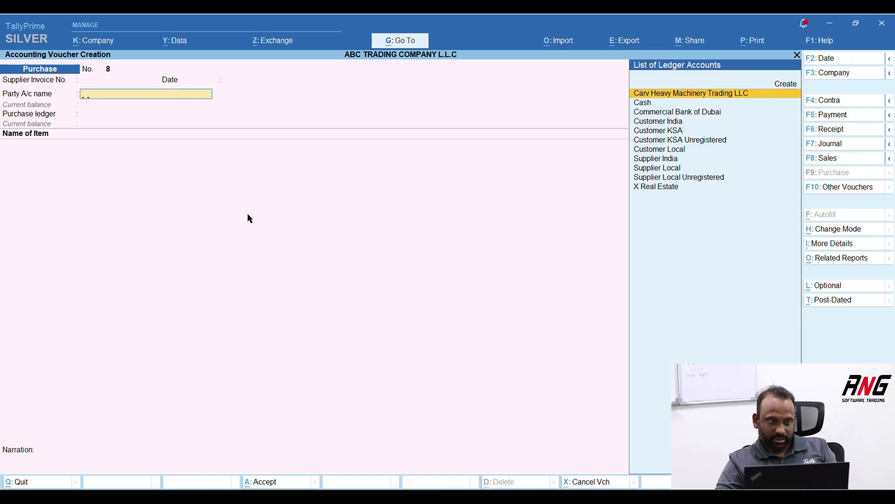
{"action": "type", "text": "x"}
{"action": "key", "text": "Return"}
{"action": "key", "text": "ctrl+a"}
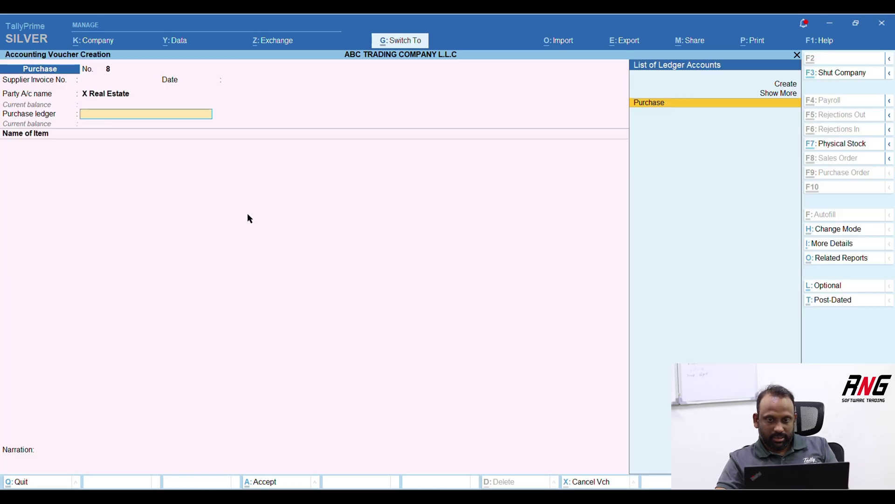
{"action": "key", "text": "Return"}
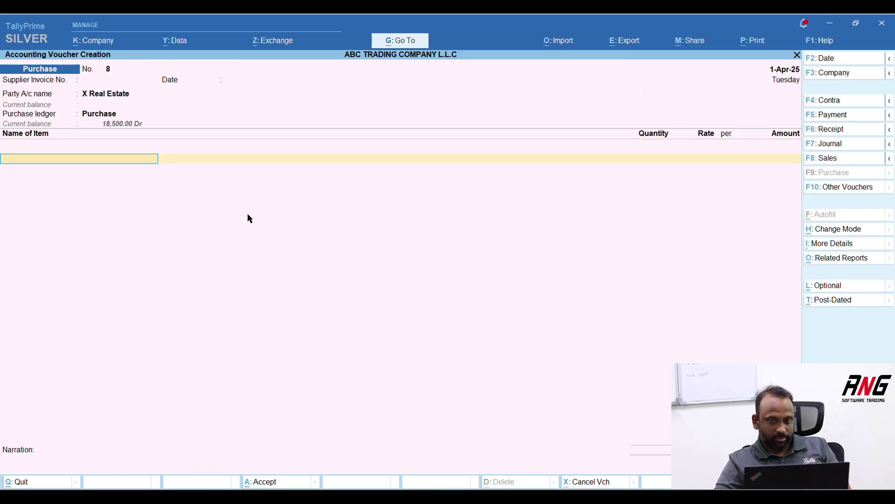
- Skip the item list, add the Prepaid Office Rent ledger for 12,000, and save the purchase voucher without a narration
{"action": "key", "text": "Return"}
{"action": "type", "text": "O"}
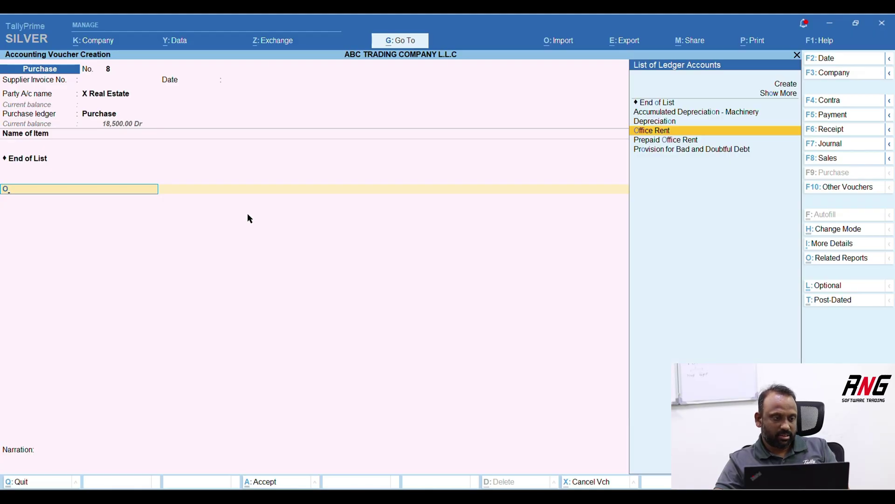
{"action": "type", "text": "f"}
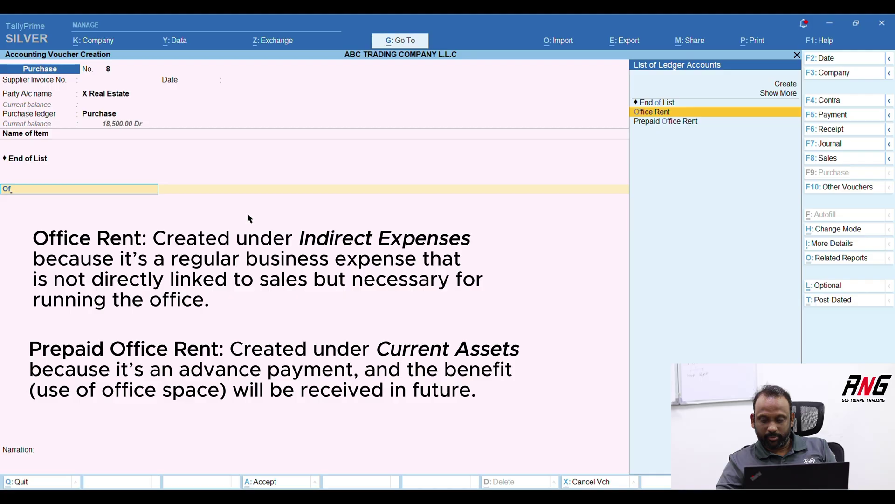
{"action": "key", "text": "Down"}
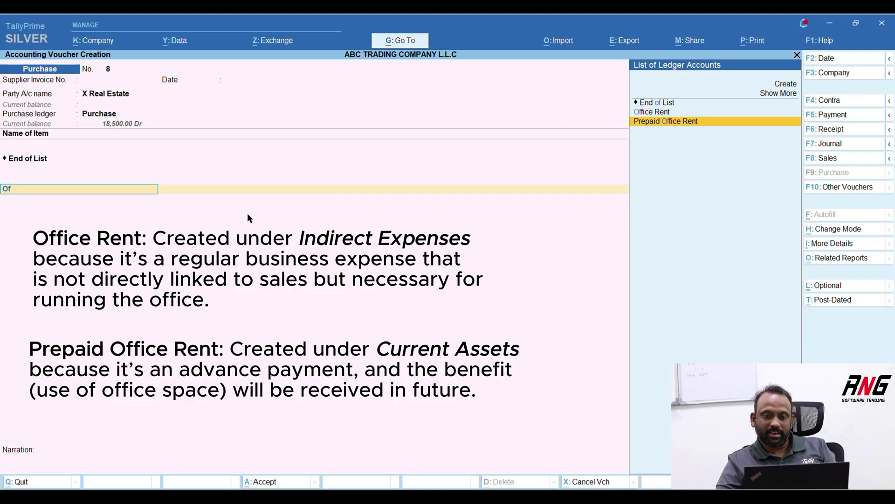
{"action": "key", "text": "Return"}
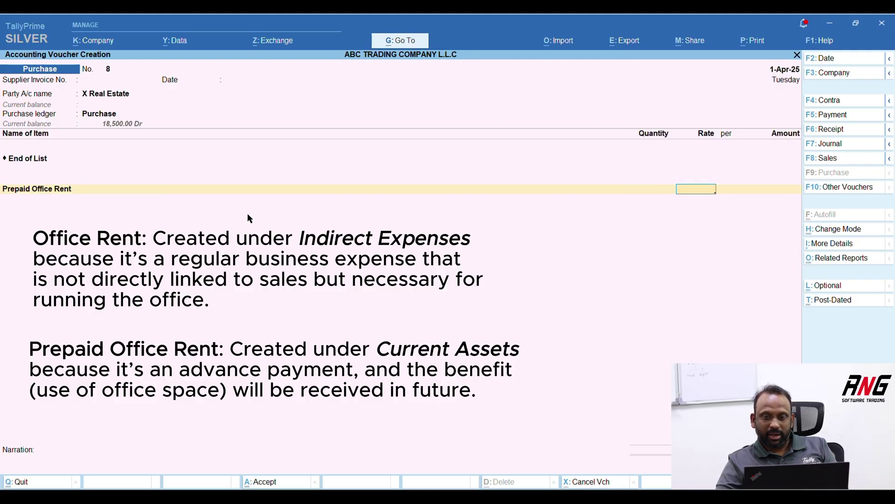
{"action": "key", "text": "Return"}
{"action": "type", "text": "12000"}
{"action": "key", "text": "Return"}
{"action": "key", "text": "Return"}
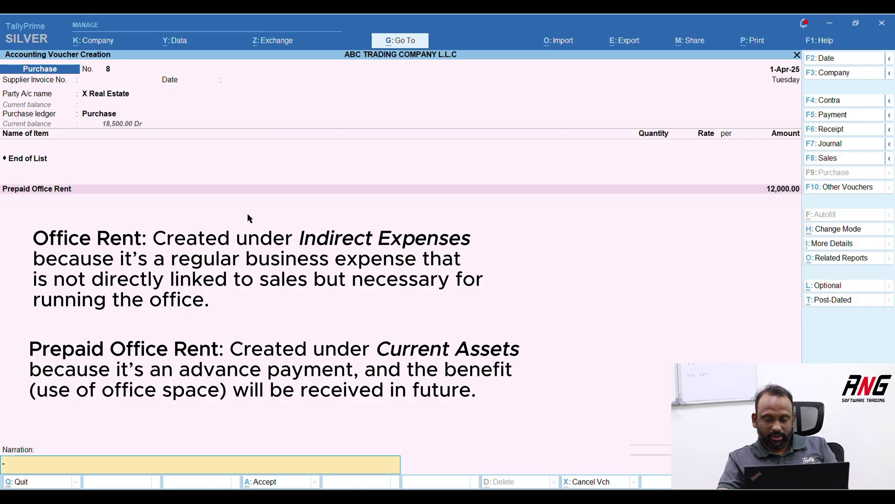
{"action": "key", "text": "Return"}
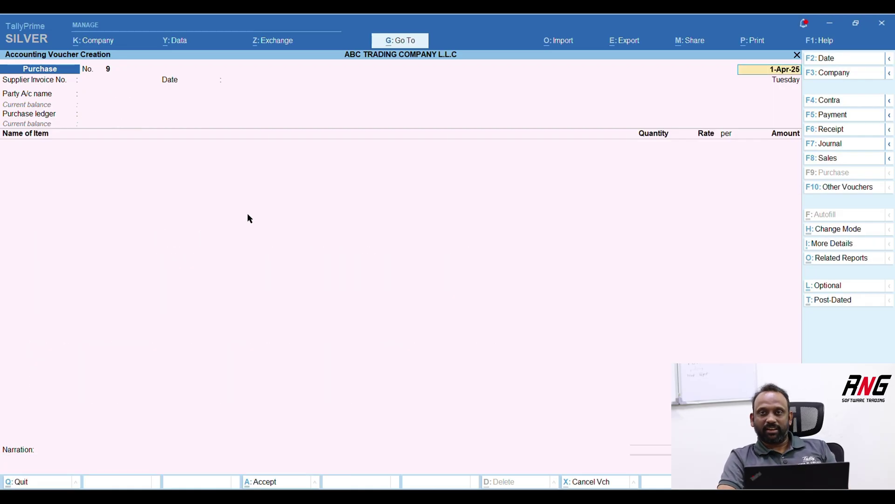
- Review the Profit & Loss account in detailed view, checking the indirect expenses, and close the report
{"action": "key", "text": "Escape"}
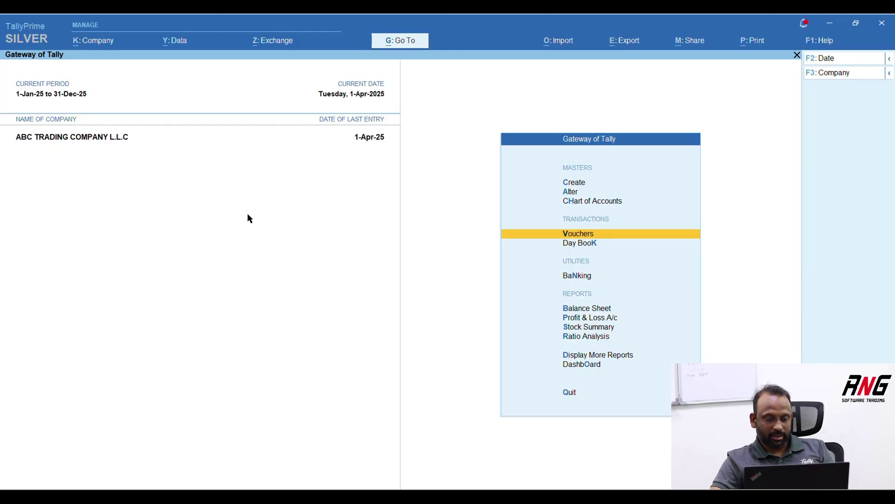
{"action": "key", "text": "Down"}
{"action": "key", "text": "Down"}
{"action": "key", "text": "Down"}
{"action": "key", "text": "Down"}
{"action": "key", "text": "Return"}
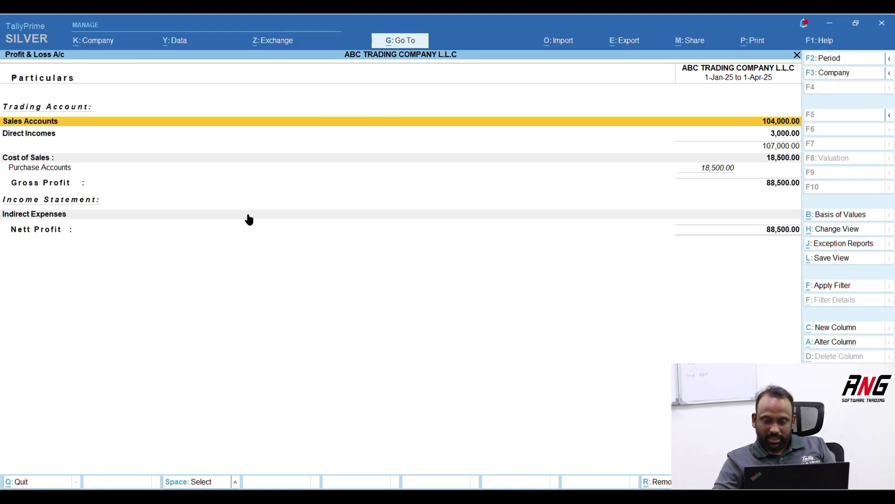
{"action": "key", "text": "alt+F5"}
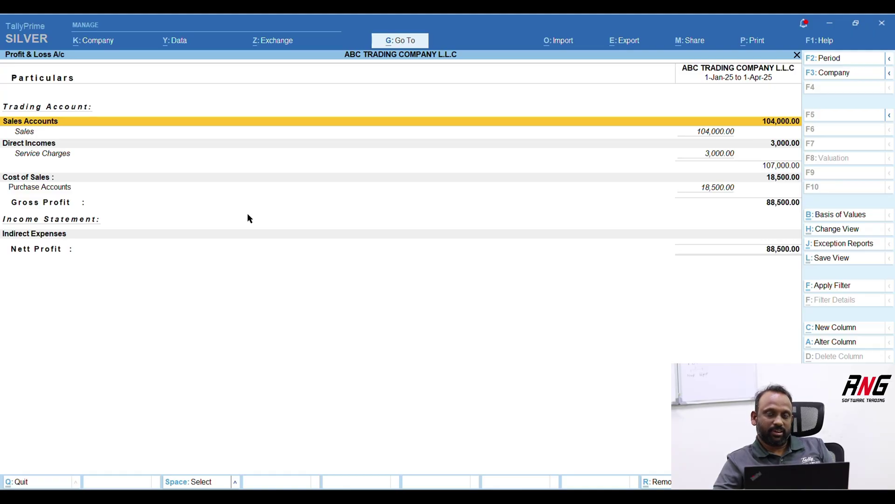
{"action": "key", "text": "Escape"}
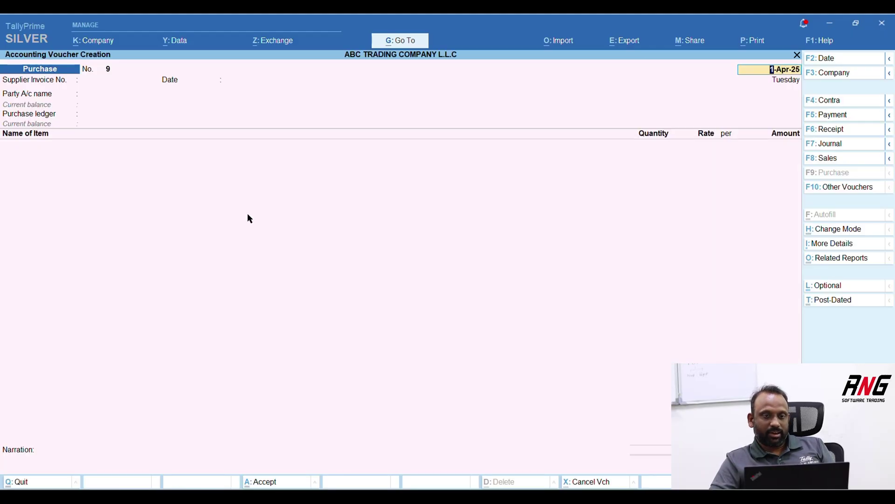
- Start a journal voucher debiting Office Rent with 1,000 and allocate the full amount to cost centre 0001
{"action": "key", "text": "F7"}
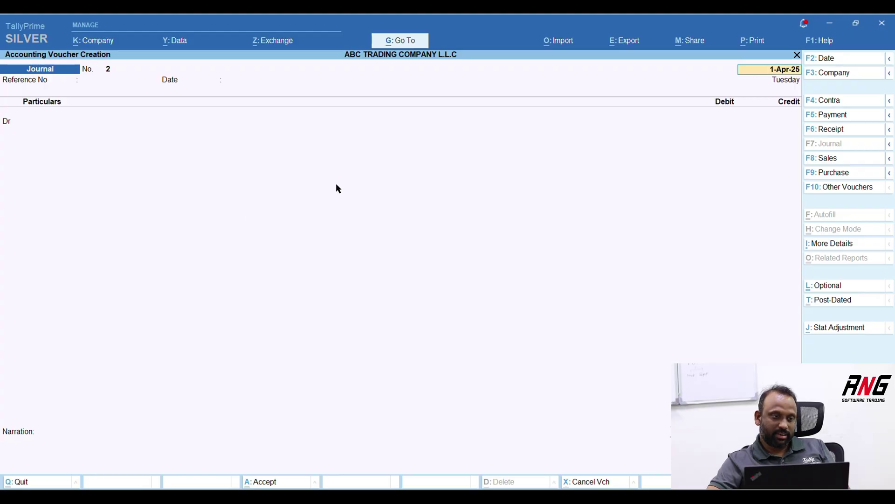
{"action": "key", "text": "Return"}
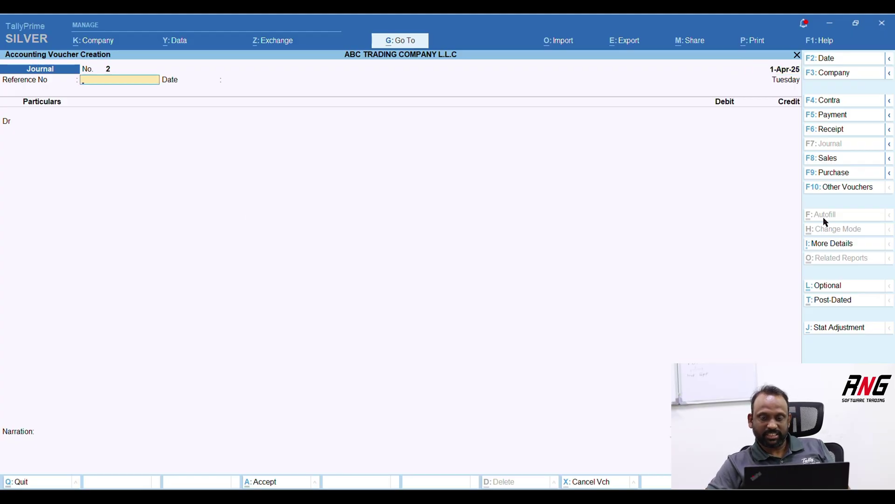
{"action": "key", "text": "Return"}
{"action": "key", "text": "Return"}
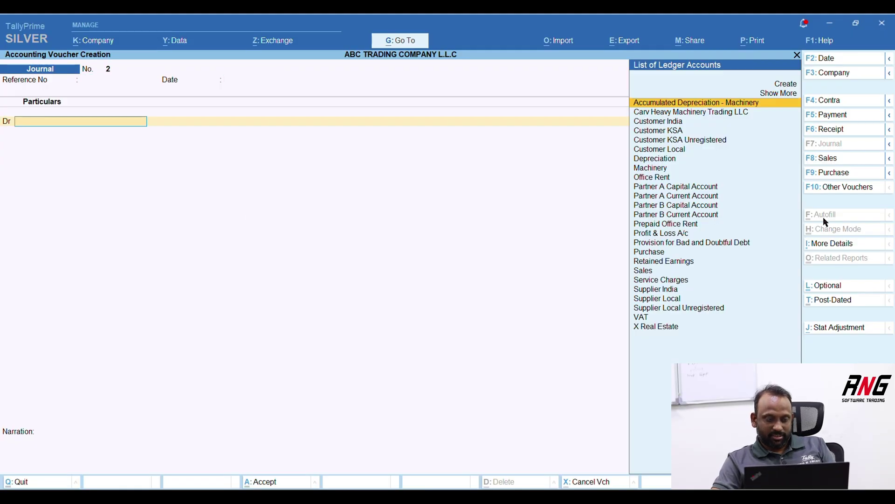
{"action": "type", "text": "offic"}
{"action": "key", "text": "Return"}
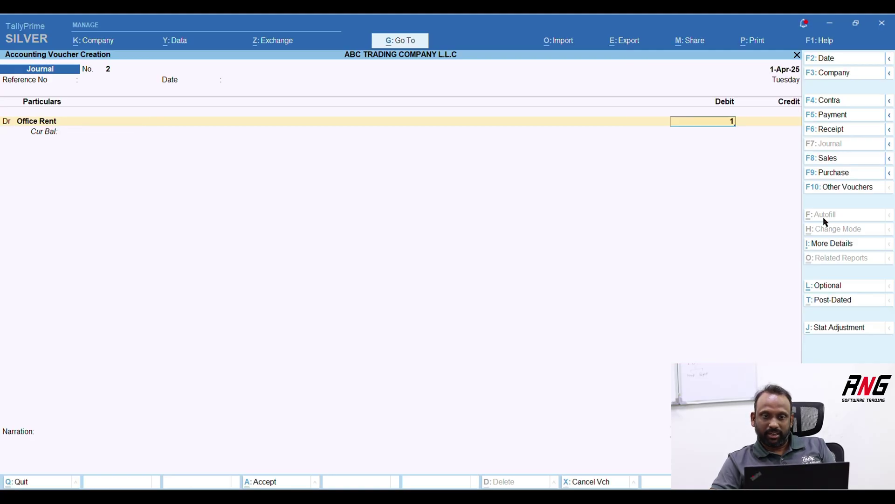
{"action": "type", "text": "1000"}
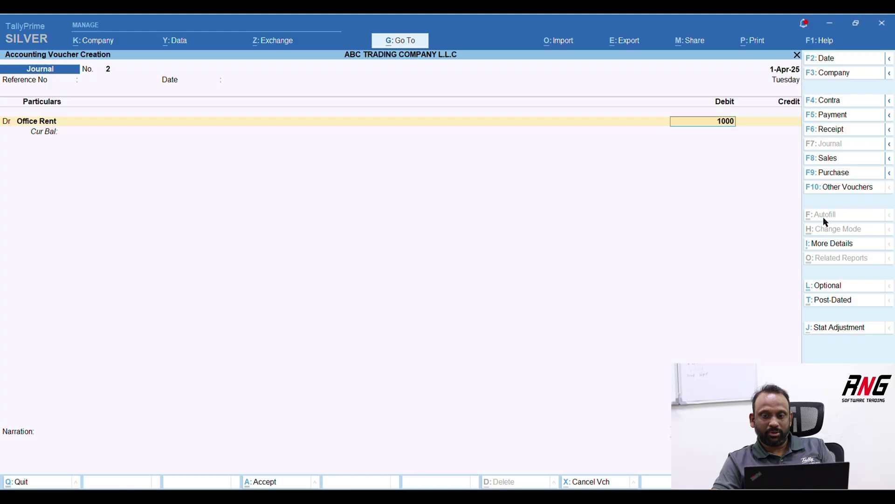
{"action": "key", "text": "Return"}
{"action": "key", "text": "Return"}
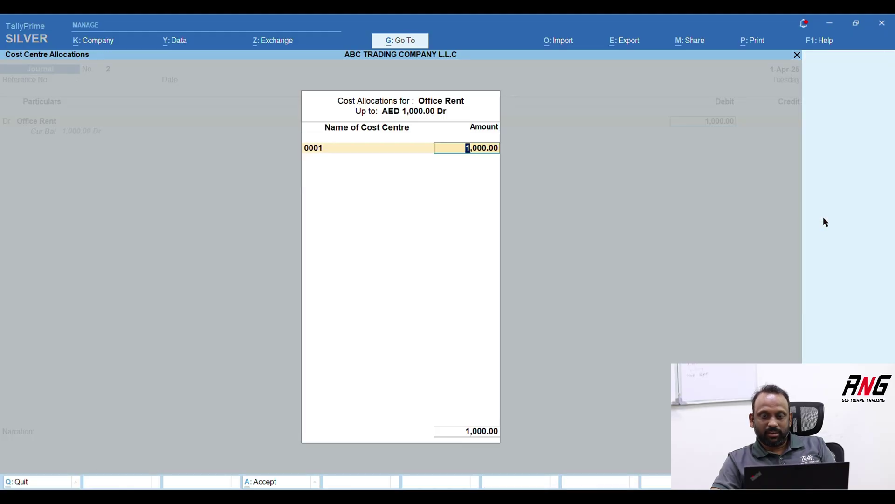
{"action": "key", "text": "Return"}
{"action": "key", "text": "Return"}
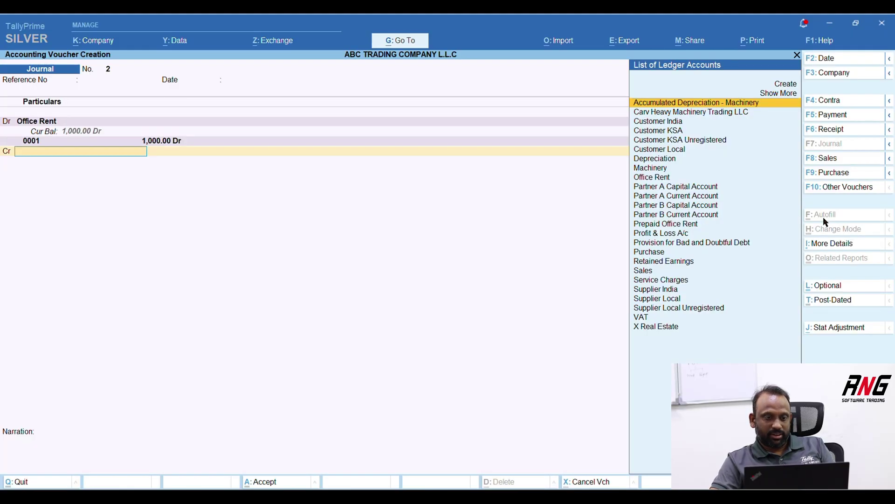
- Credit Prepaid Office Rent with 1,000 and save the journal voucher without a narration
{"action": "type", "text": "Prepaid"}
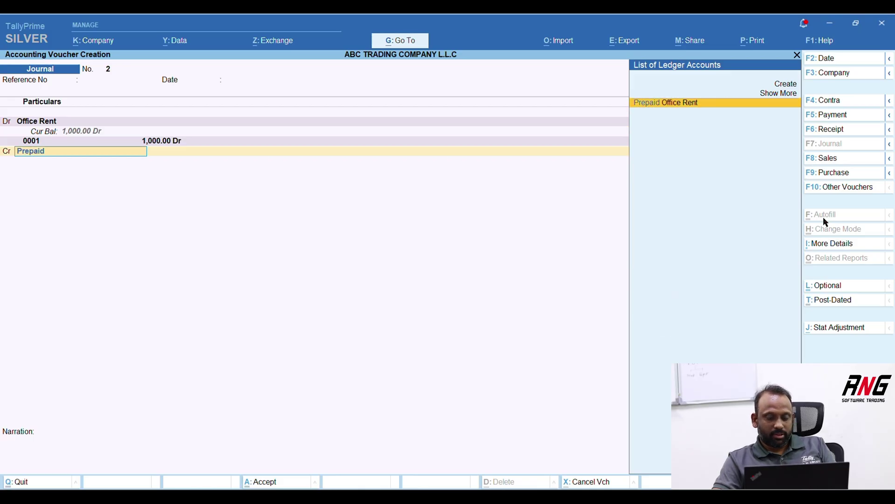
{"action": "key", "text": "Return"}
{"action": "key", "text": "Return"}
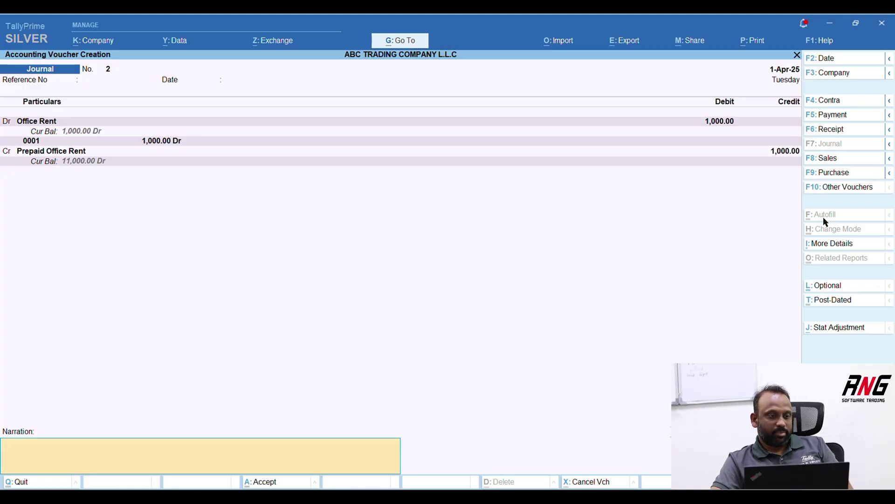
{"action": "key", "text": "Return"}
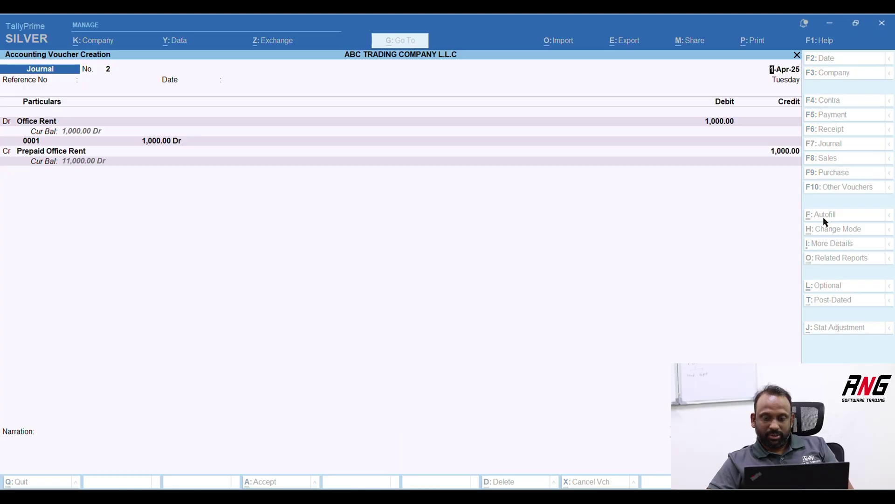
- Show the Profit & Loss account in detailed view and go to Office Rent under Indirect Expenses
{"action": "key", "text": "Escape"}
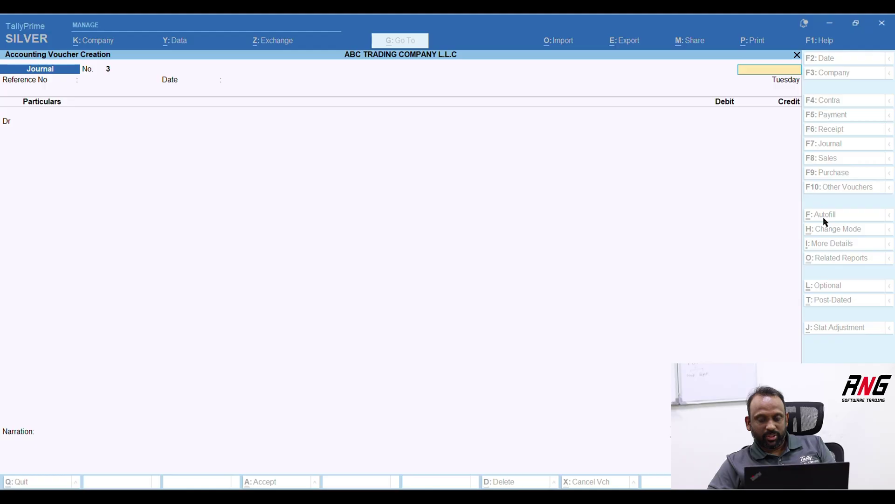
{"action": "key", "text": "Return"}
{"action": "key", "text": "p"}
{"action": "key", "text": "alt+F5"}
{"action": "key", "text": "Down"}
{"action": "key", "text": "Down"}
{"action": "key", "text": "Down"}
{"action": "key", "text": "Down"}
{"action": "key", "text": "Down"}
{"action": "key", "text": "Down"}
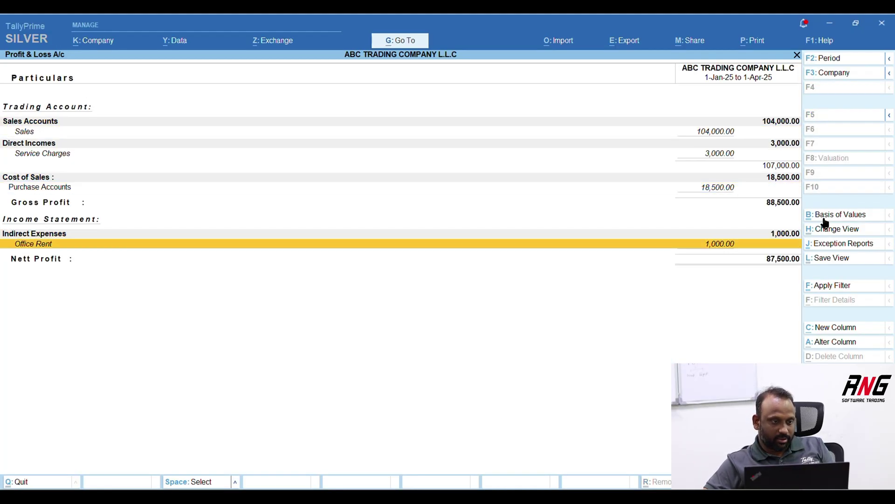
- Drill down from Office Rent to its April journal voucher, review the entry, and return to the Gateway of Tally
{"action": "key", "text": "Return"}
{"action": "key", "text": "Return"}
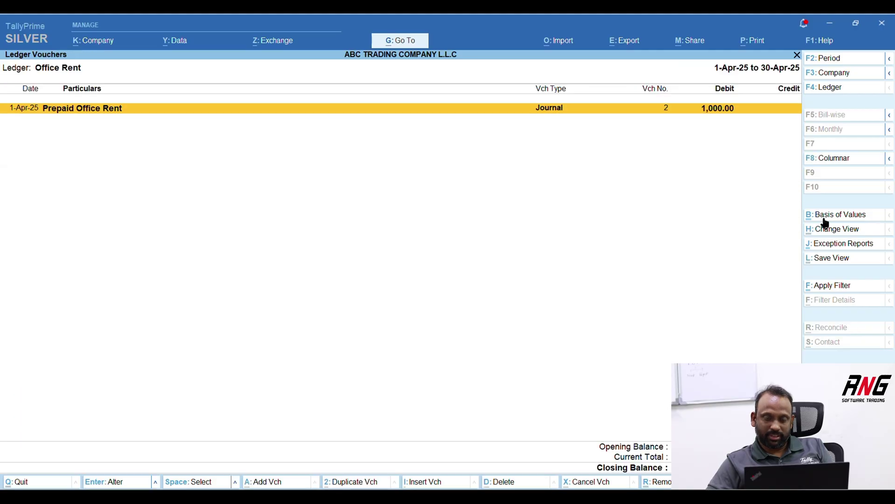
{"action": "key", "text": "Return"}
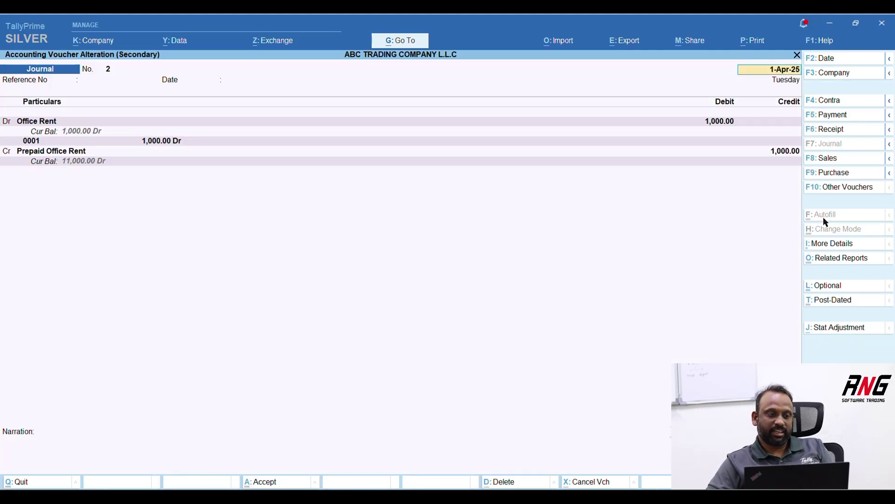
{"action": "key", "text": "Escape"}
{"action": "key", "text": "Escape"}
{"action": "key", "text": "Escape"}
{"action": "key", "text": "Escape"}
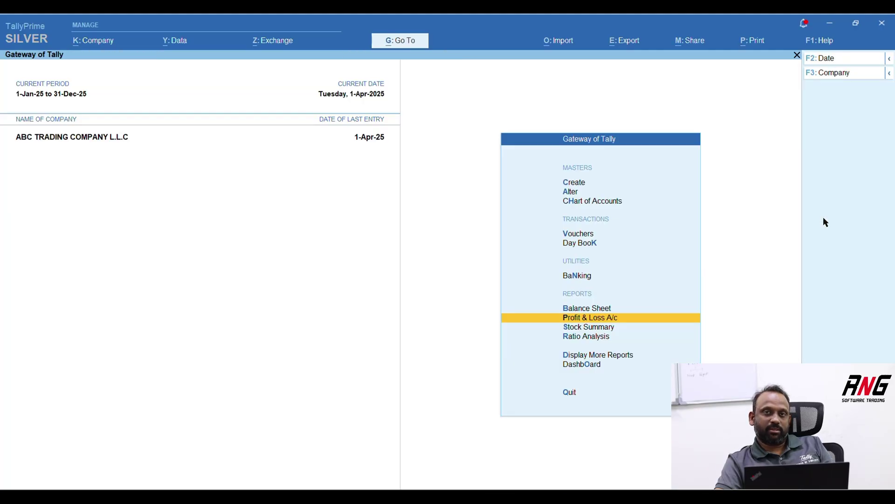
- Examine the Balance Sheet for Machinery under Fixed Assets and Prepaid Office Rent under Current Assets, and close the report
{"action": "key", "text": "c"}
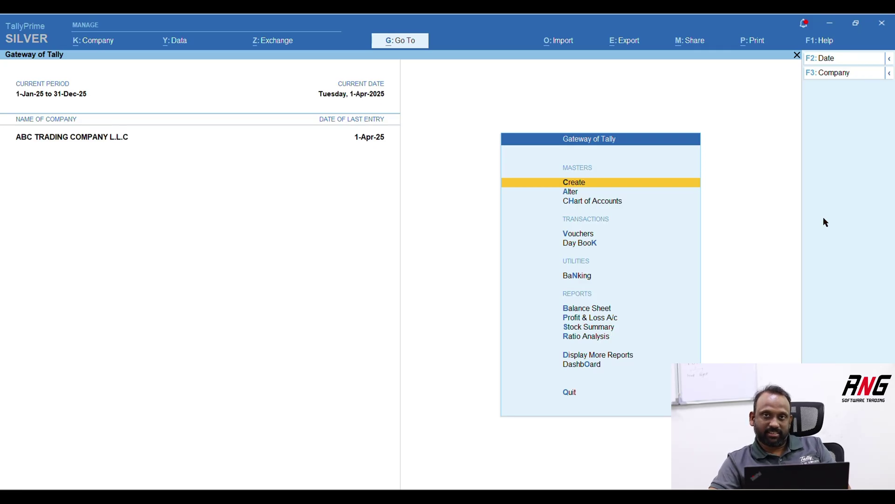
{"action": "key", "text": "b"}
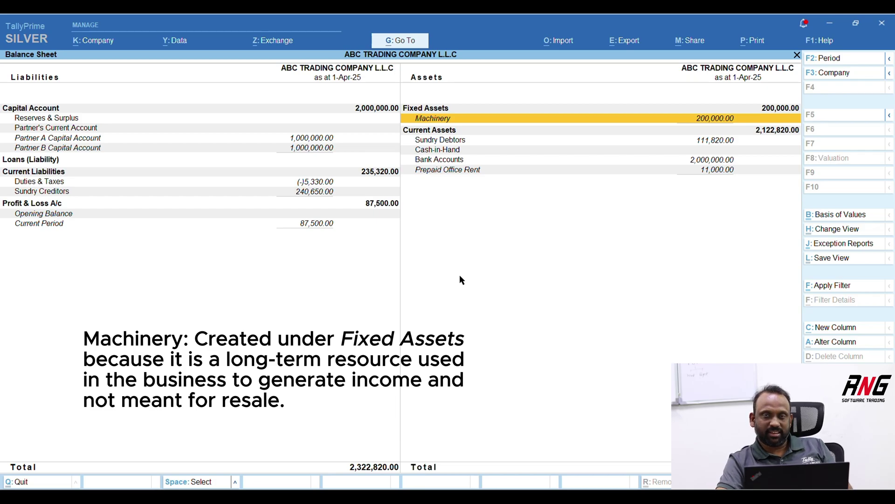
{"action": "key", "text": "Escape"}
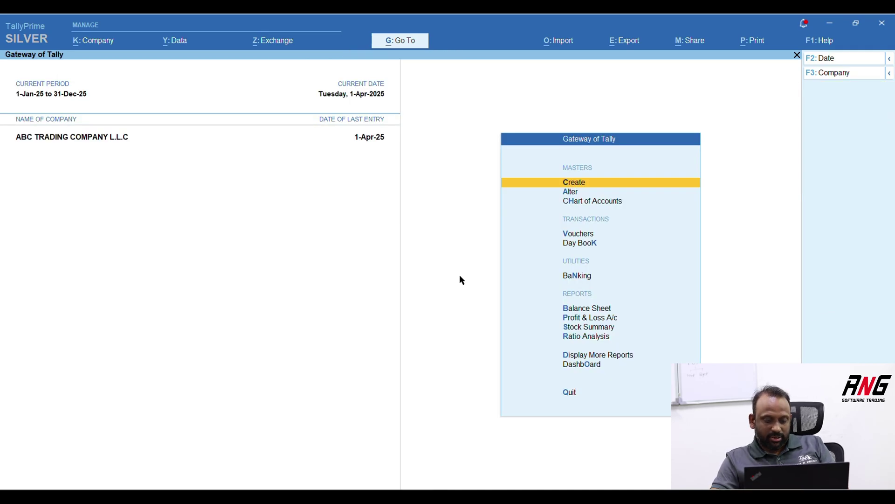
- Start a journal voucher dated 1-Apr-25 and debit the Depreciation ledger with 1,000
{"action": "key", "text": "v"}
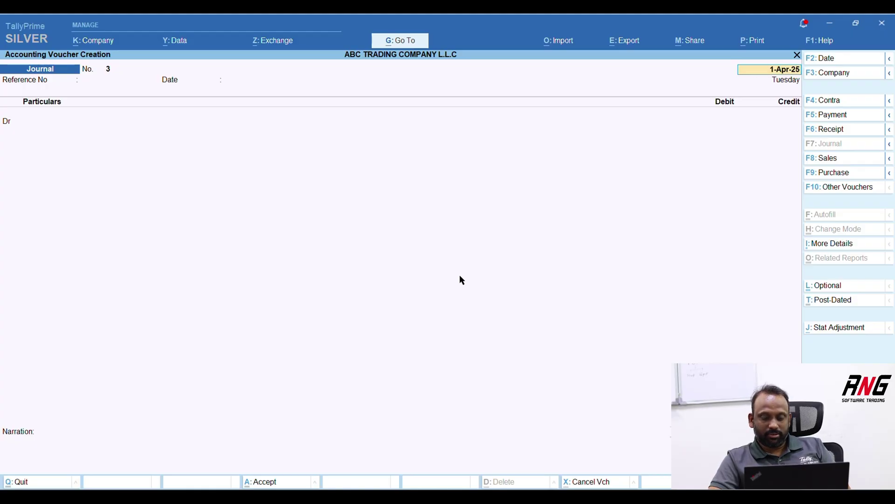
{"action": "key", "text": "Return"}
{"action": "key", "text": "Return"}
{"action": "key", "text": "Return"}
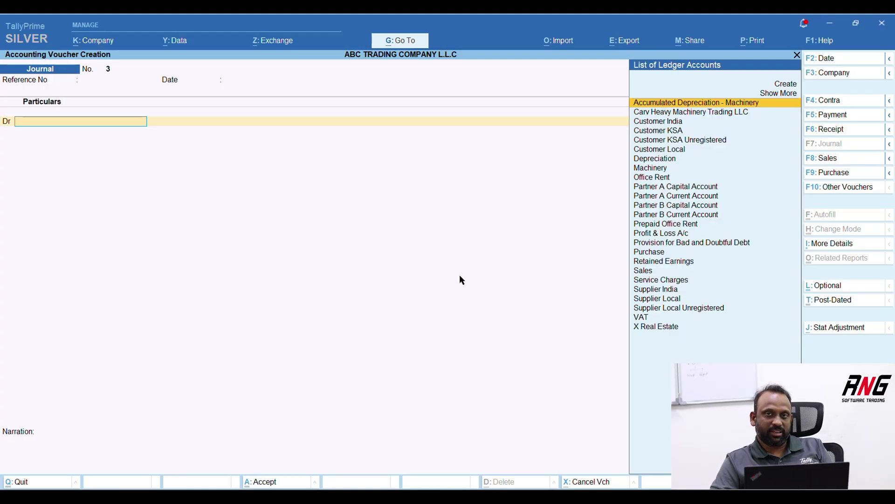
{"action": "type", "text": "Depre"}
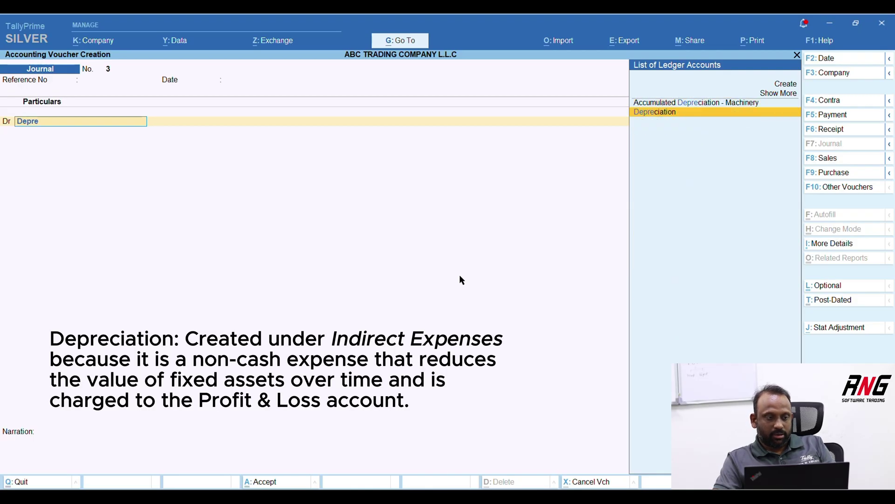
{"action": "key", "text": "Return"}
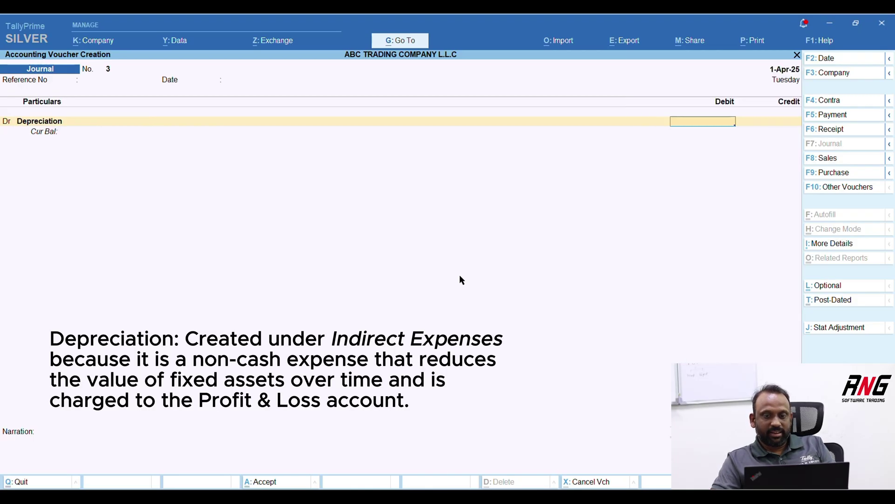
{"action": "type", "text": "1000"}
{"action": "key", "text": "Return"}
- Allocate the full 1,000 depreciation debit to cost centre 0001
{"action": "key", "text": "Return"}
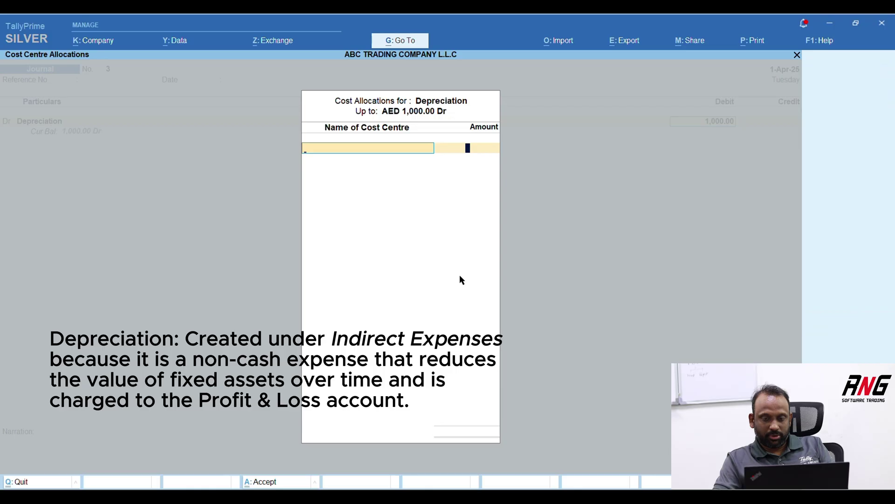
{"action": "key", "text": "Return"}
{"action": "key", "text": "Return"}
{"action": "key", "text": "Return"}
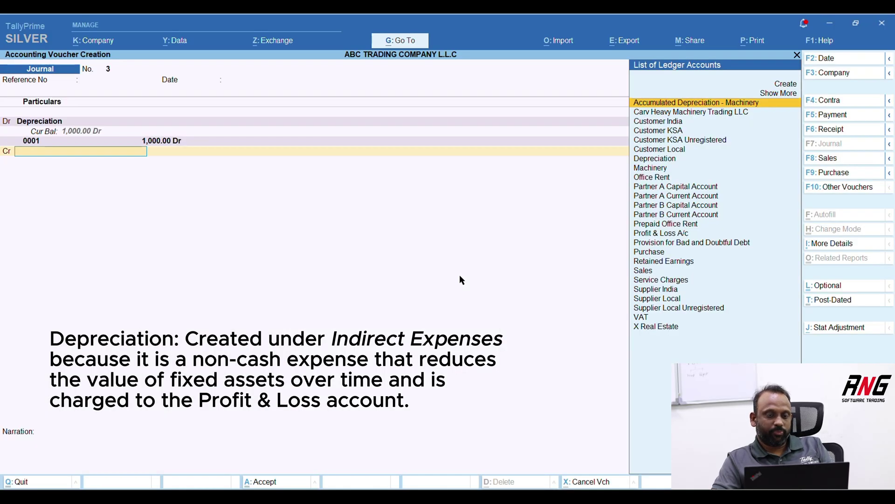
- Choose Accumulated Depreciation - Machinery as the credit ledger and review the group in its ledger master
{"action": "type", "text": "Accu"}
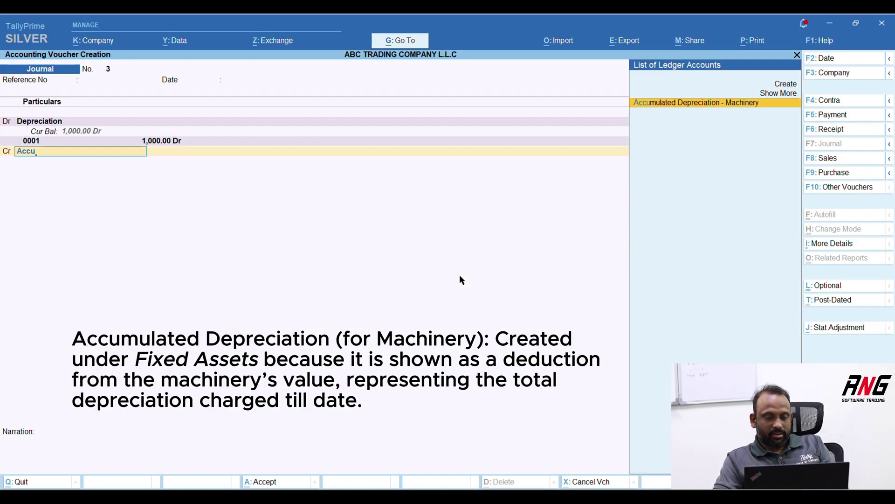
{"action": "key", "text": "Return"}
{"action": "key", "text": "BackSpace"}
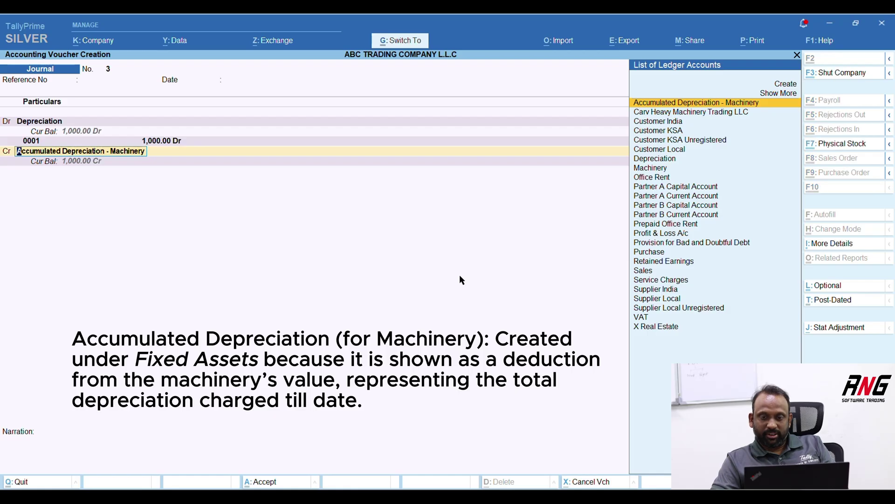
{"action": "key", "text": "ctrl+Return"}
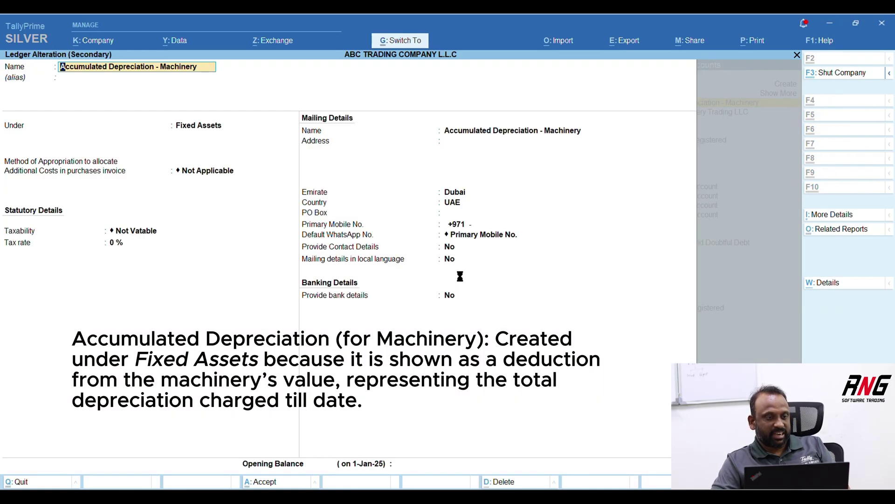
{"action": "key", "text": "ctrl+a"}
- Accept the 1,000 credit, save the depreciation journal voucher without a narration, and leave voucher entry
{"action": "key", "text": "Return"}
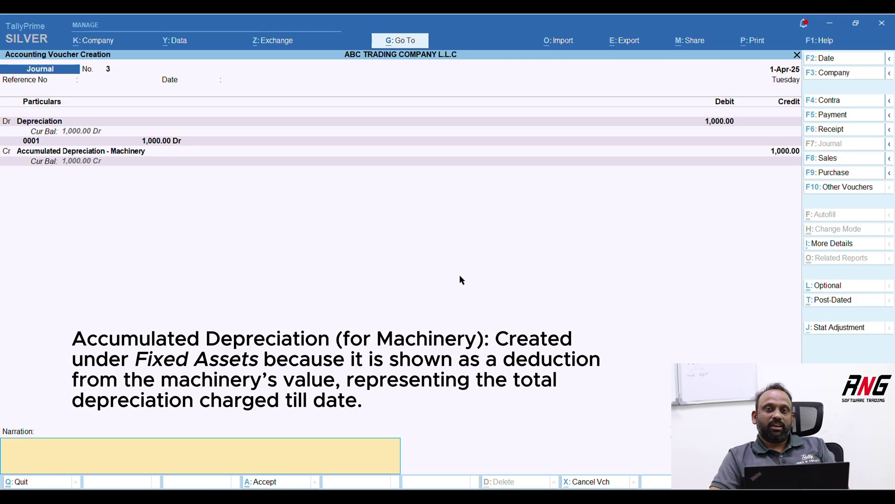
{"action": "key", "text": "Return"}
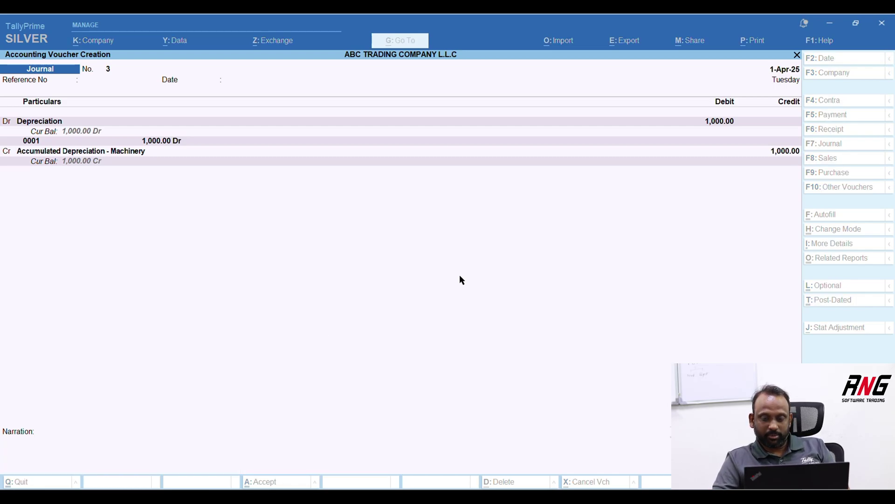
{"action": "key", "text": "Escape"}
- Examine Machinery and Accumulated Depreciation under Fixed Assets in the detailed Balance Sheet, and close the report
{"action": "key", "text": "b"}
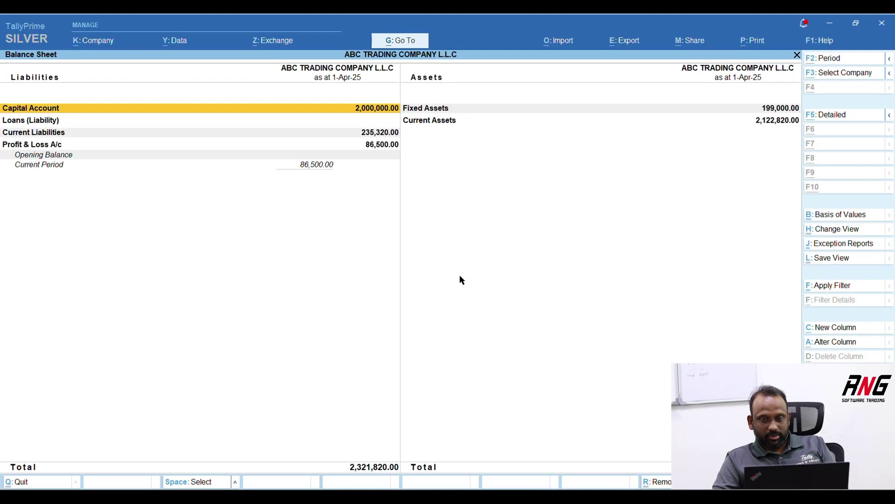
{"action": "key", "text": "alt+F5"}
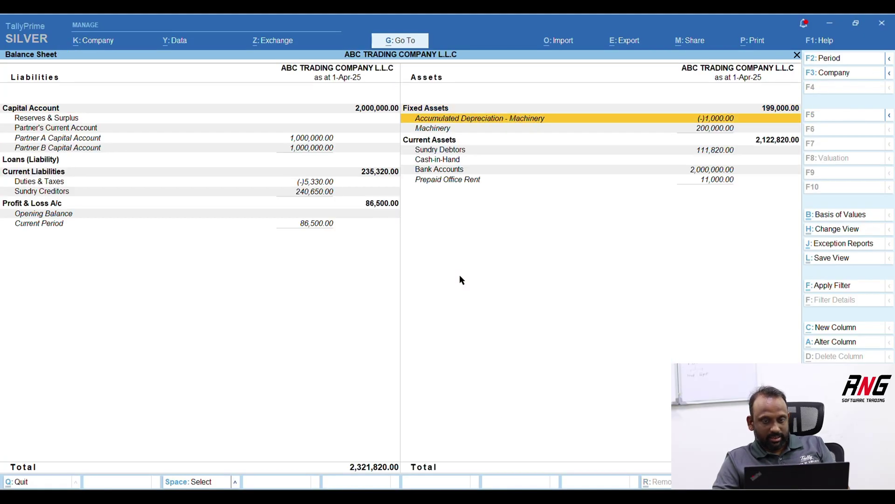
{"action": "key", "text": "Down"}
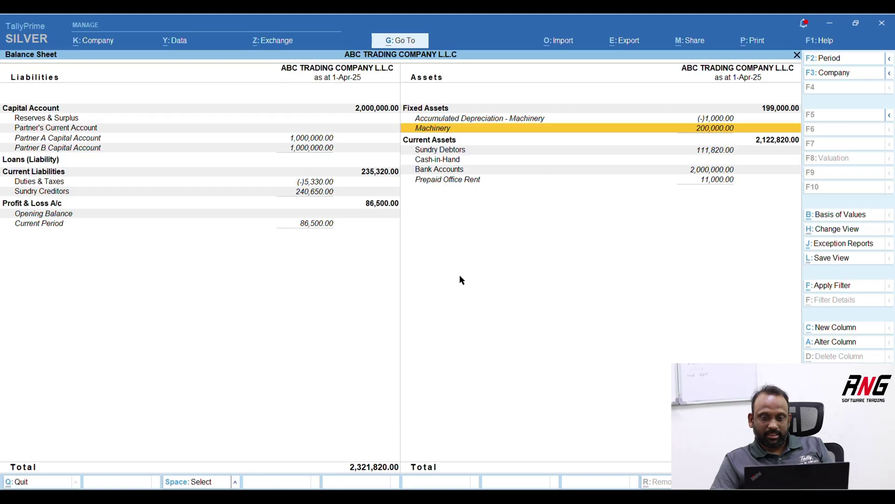
{"action": "key", "text": "Up"}
{"action": "key", "text": "Up"}
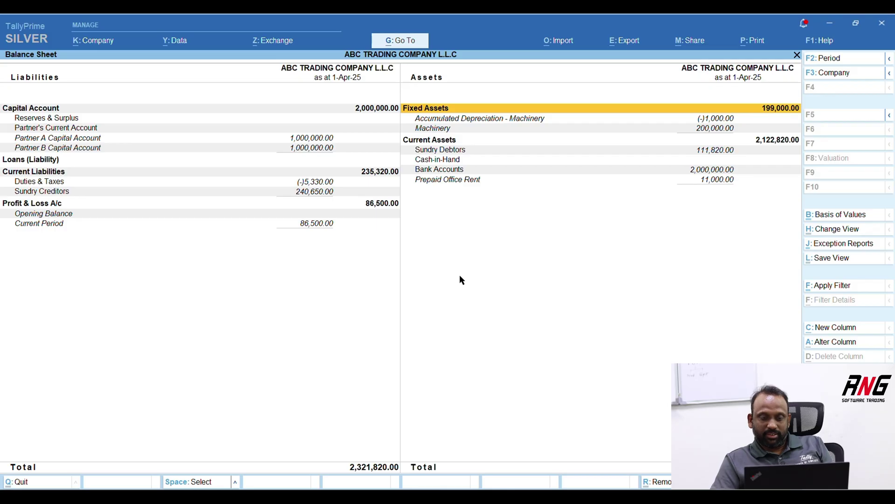
{"action": "key", "text": "Escape"}
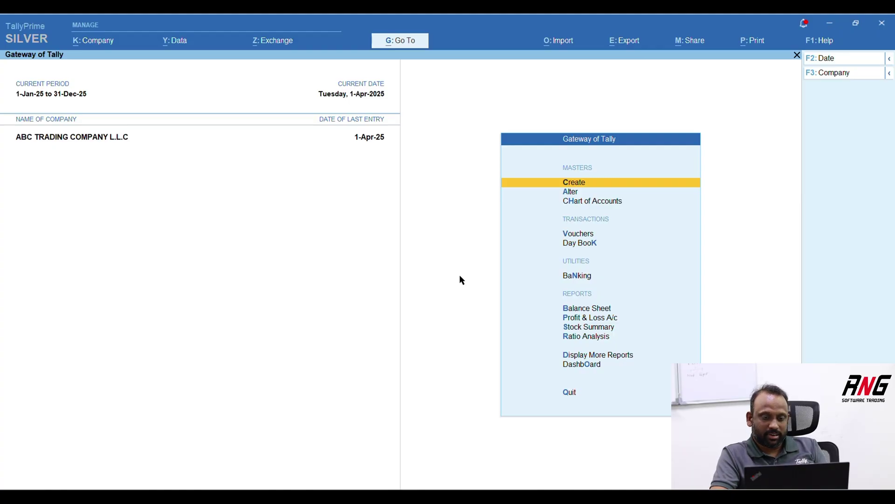
- Check the Profit & Loss A/c balance on the liabilities side of the Balance Sheet and return to the Gateway of Tally
{"action": "key", "text": "b"}
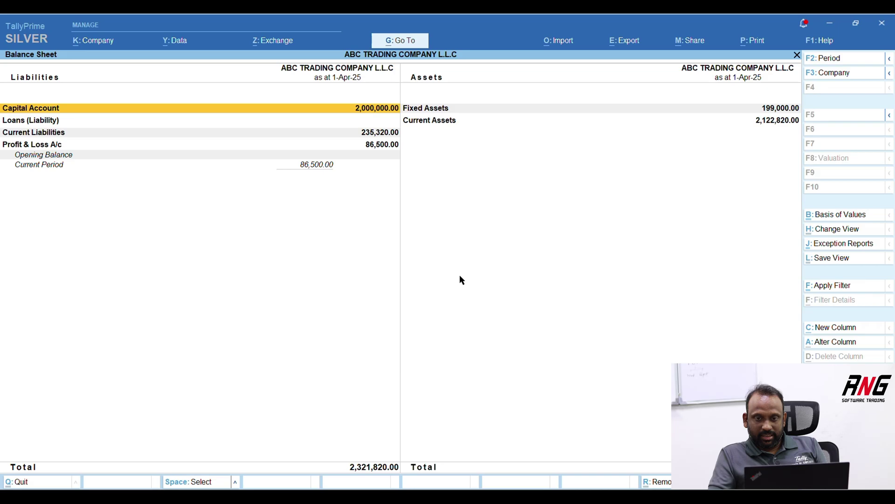
{"action": "key", "text": "Down"}
{"action": "key", "text": "Down"}
{"action": "key", "text": "Down"}
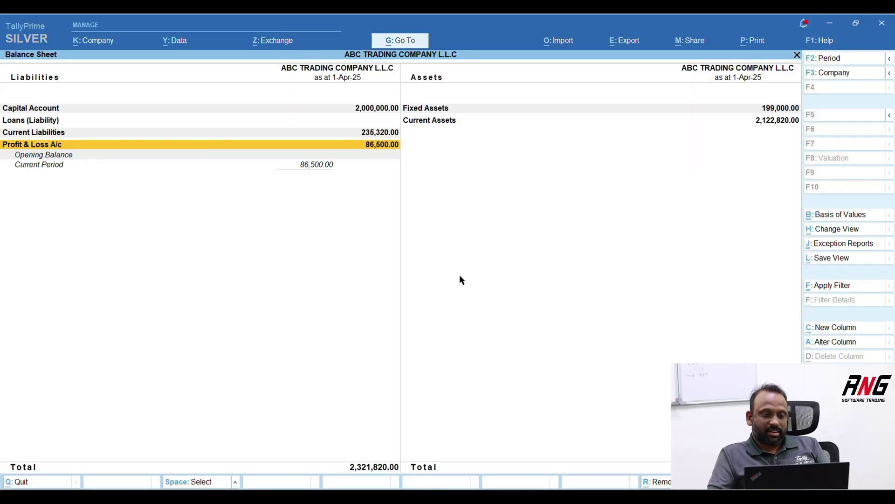
{"action": "key", "text": "Escape"}
{"action": "key", "text": "Escape"}
{"action": "key", "text": "Escape"}
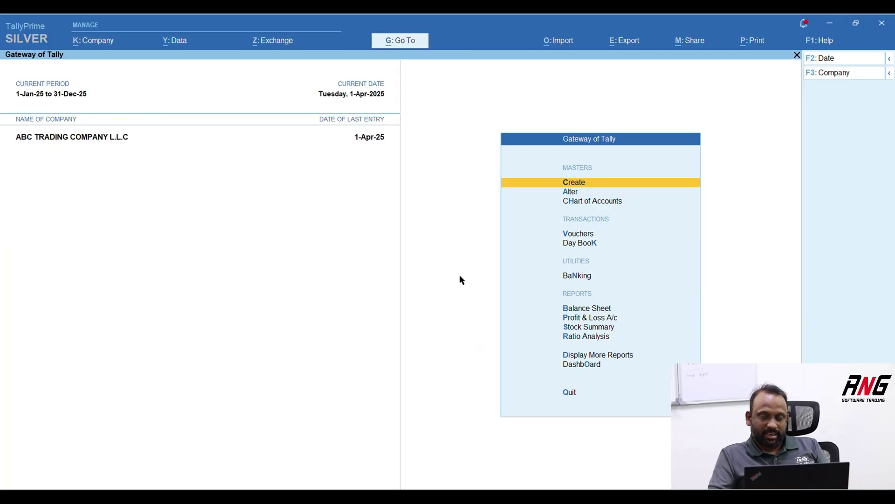
- Start another journal voucher dated 1-Apr-25 and debit Profit & Loss A/c with 86,500
{"action": "key", "text": "v"}
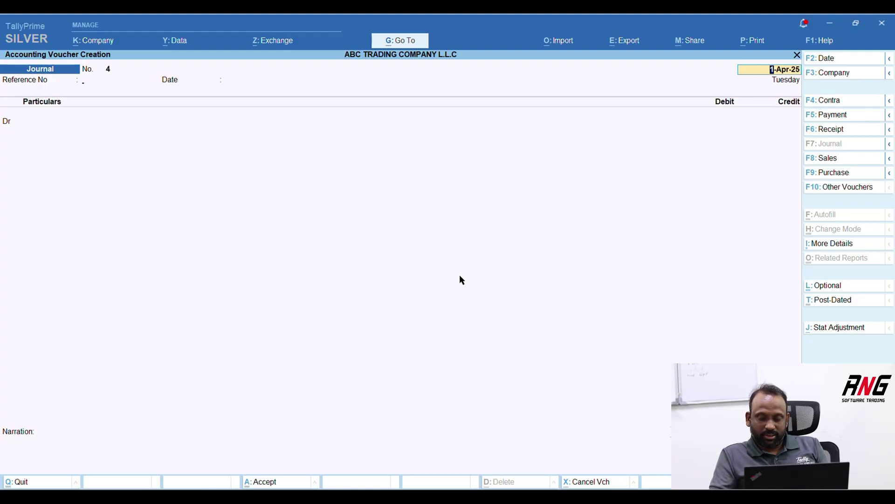
{"action": "key", "text": "Return"}
{"action": "key", "text": "Return"}
{"action": "key", "text": "Return"}
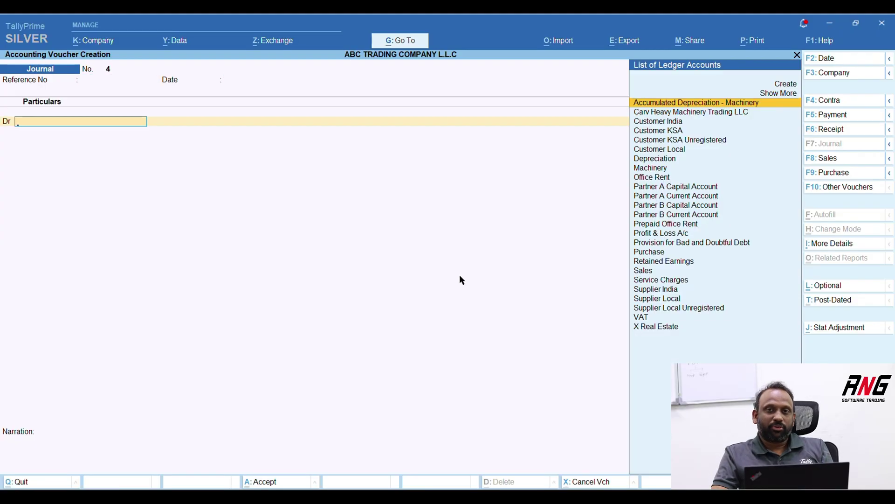
{"action": "type", "text": "Prof"}
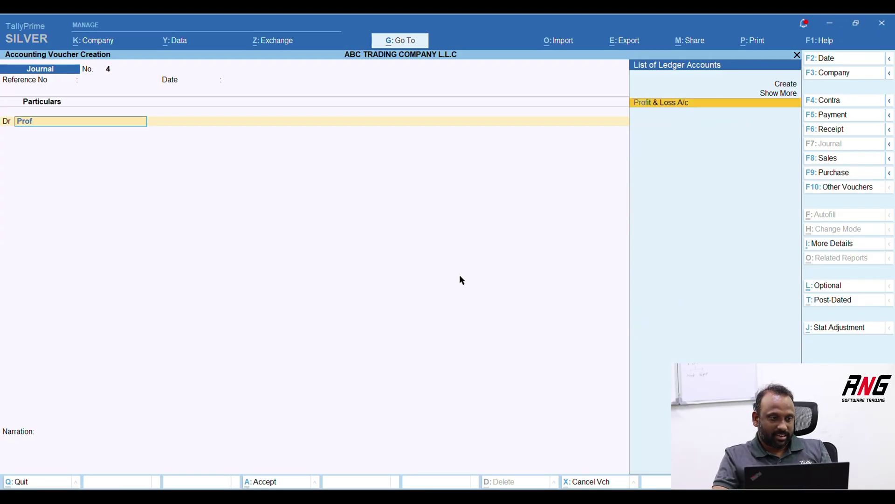
{"action": "key", "text": "Return"}
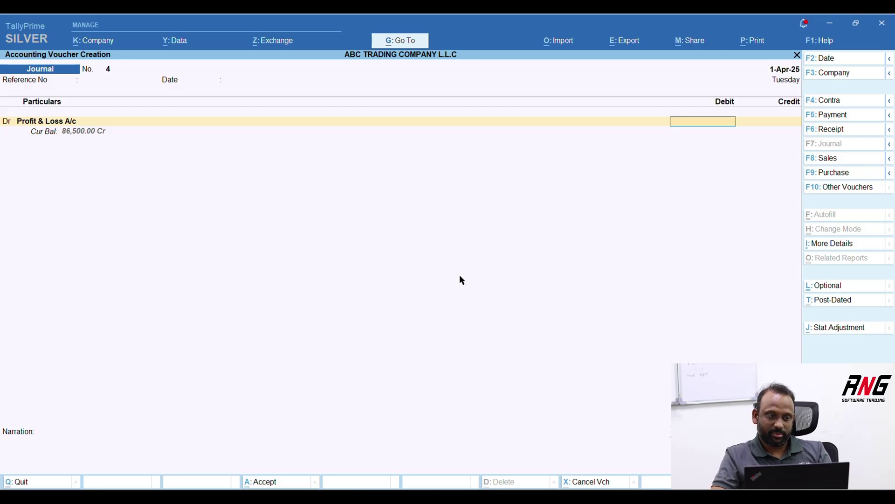
{"action": "type", "text": "8"}
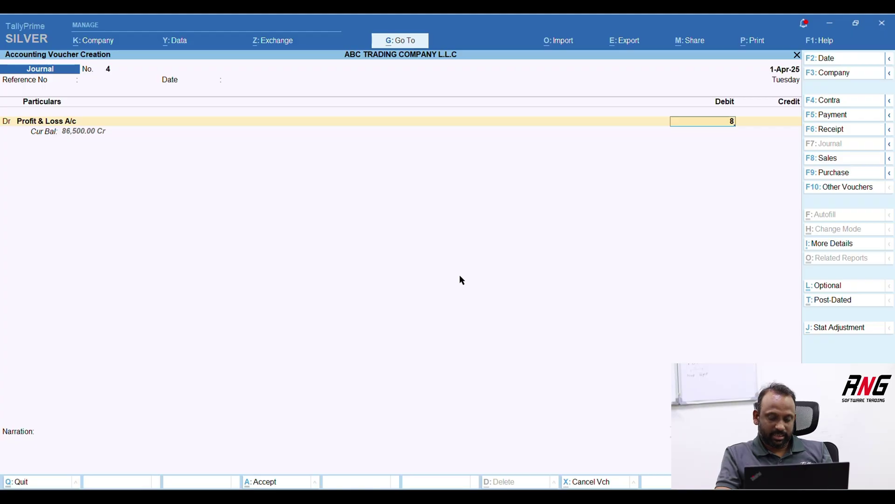
{"action": "type", "text": "500"}
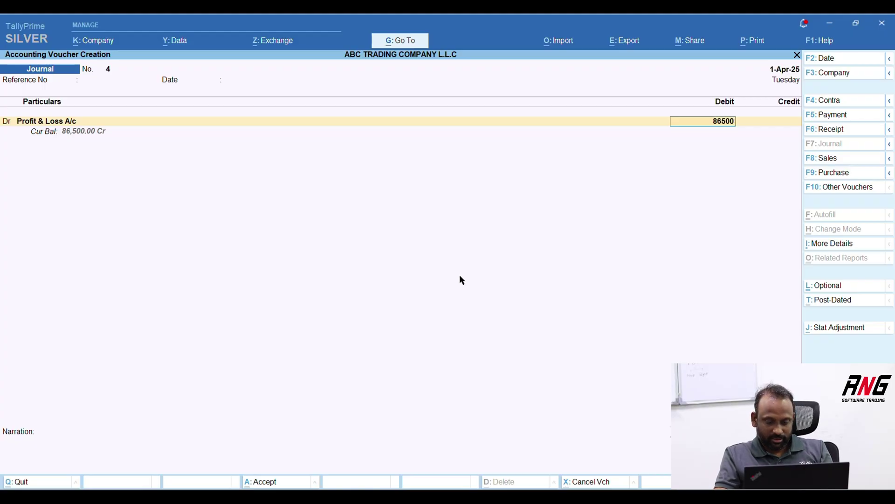
{"action": "key", "text": "Return"}
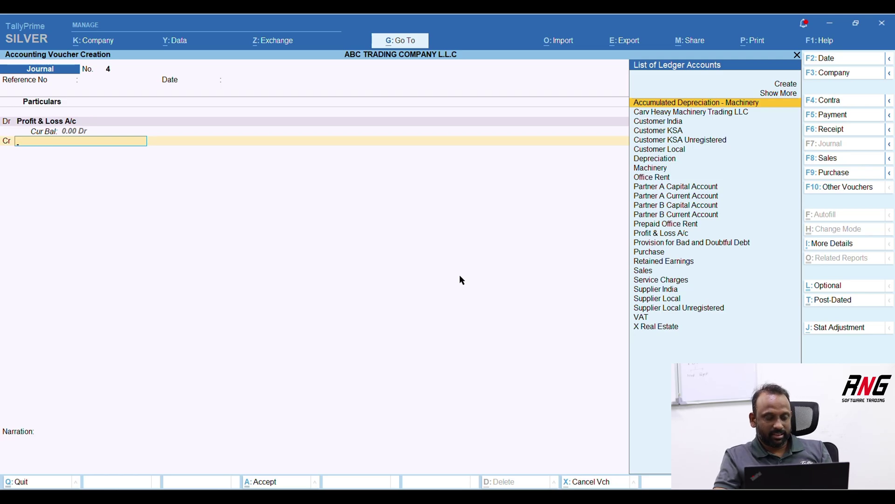
- Choose Retained Earnings as the credit ledger and review the group in its ledger master
{"action": "type", "text": "reta"}
{"action": "key", "text": "ctrl+Return"}
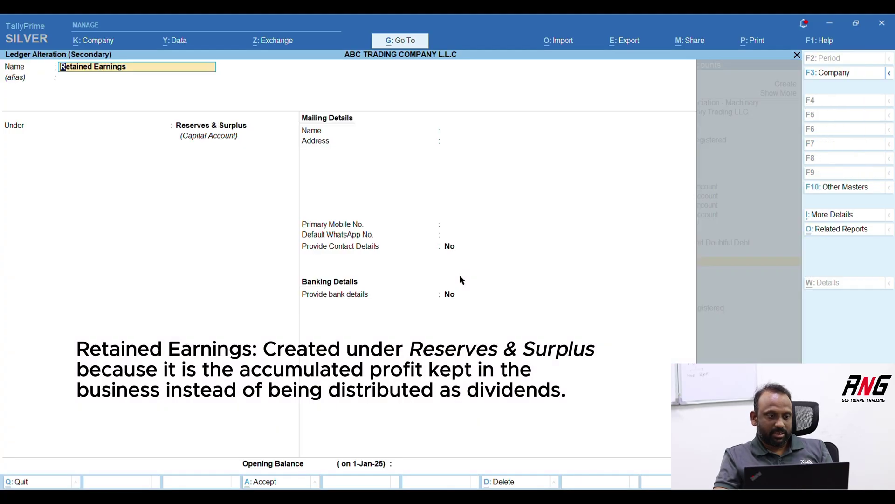
{"action": "key", "text": "Return"}
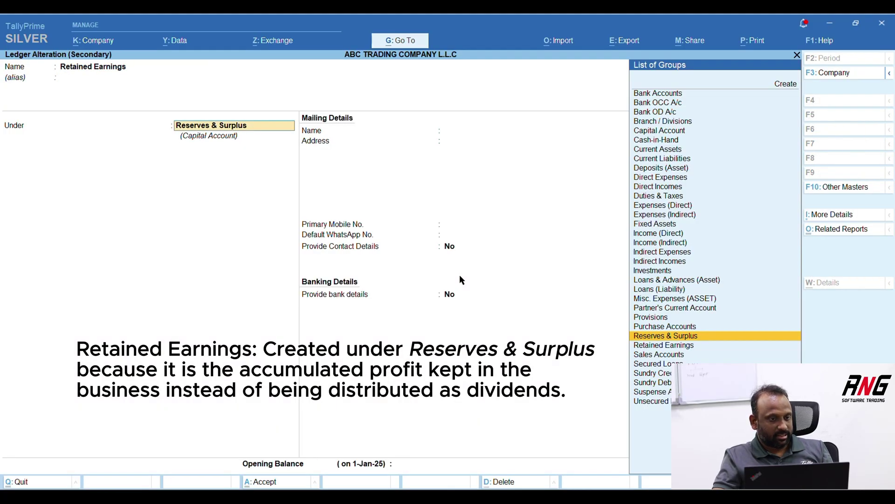
{"action": "key", "text": "ctrl+a"}
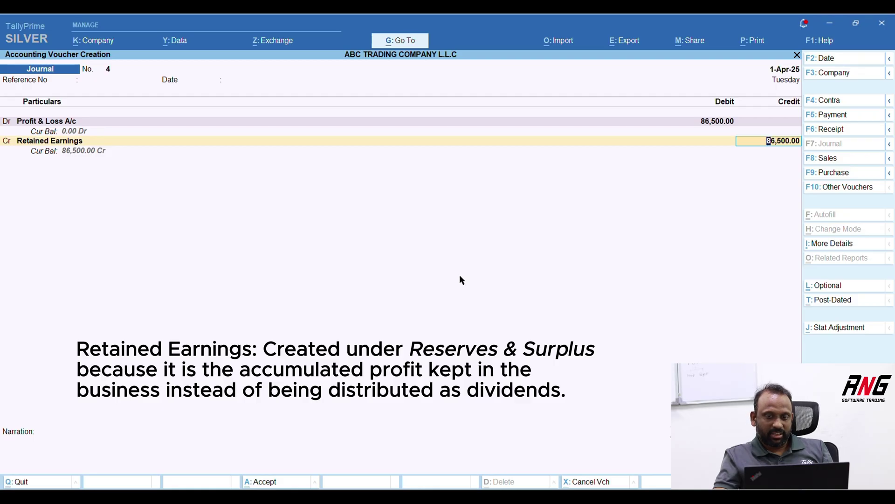
{"action": "type", "text": "2"}
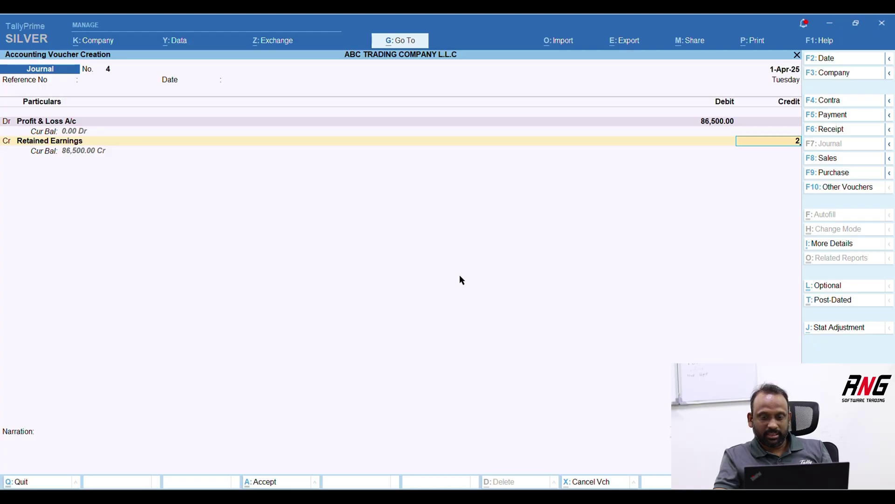
{"action": "type", "text": "0"}
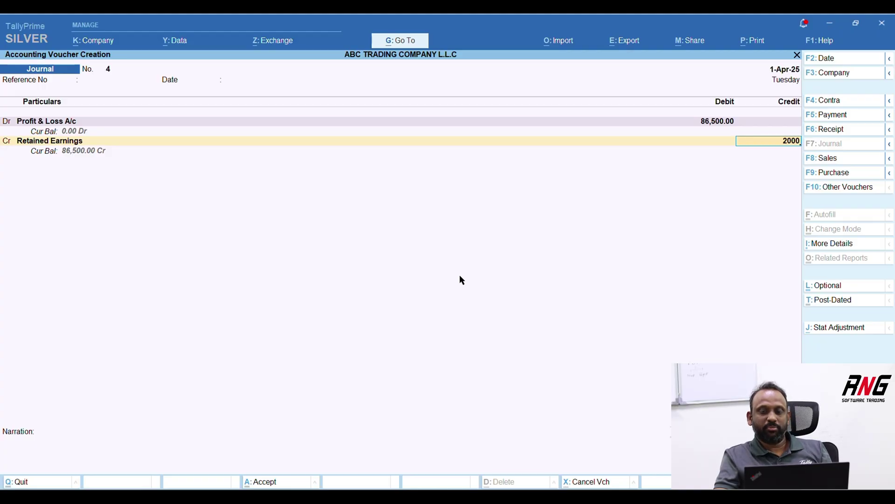
{"action": "type", "text": ",000"}
{"action": "key", "text": "Return"}
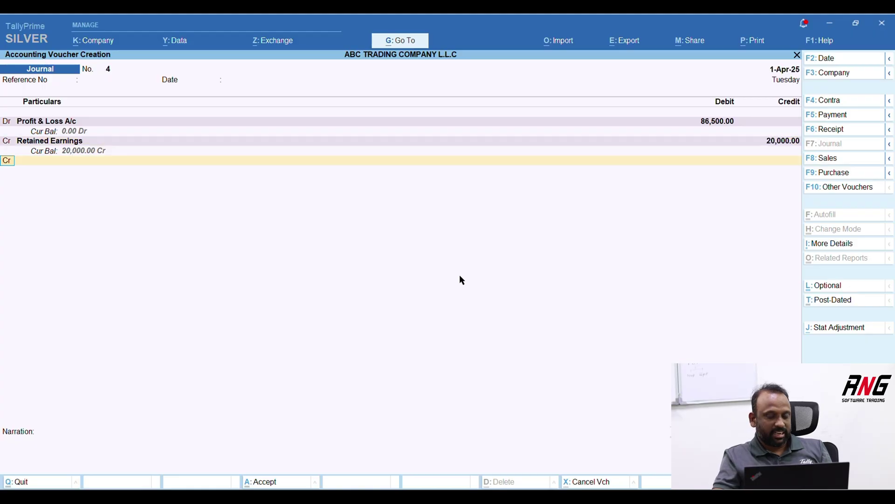
- Set the Retained Earnings credit amount to 26,500
{"action": "key", "text": "BackSpace"}
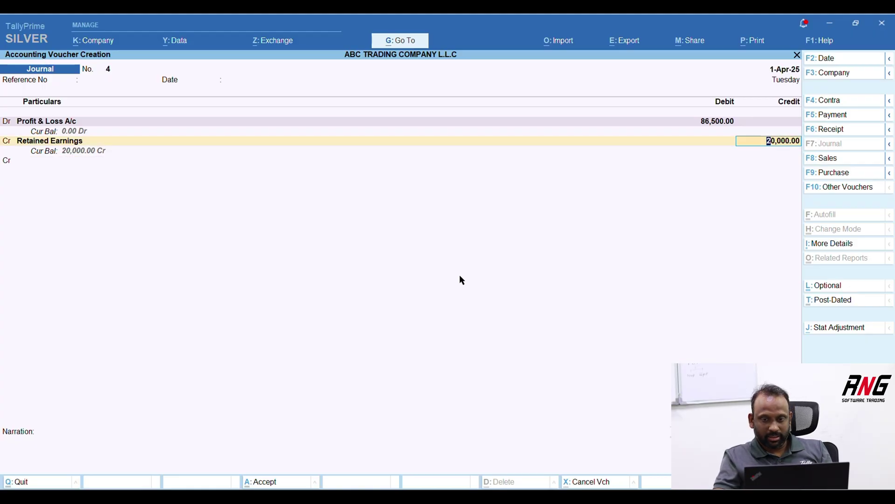
{"action": "type", "text": "26500"}
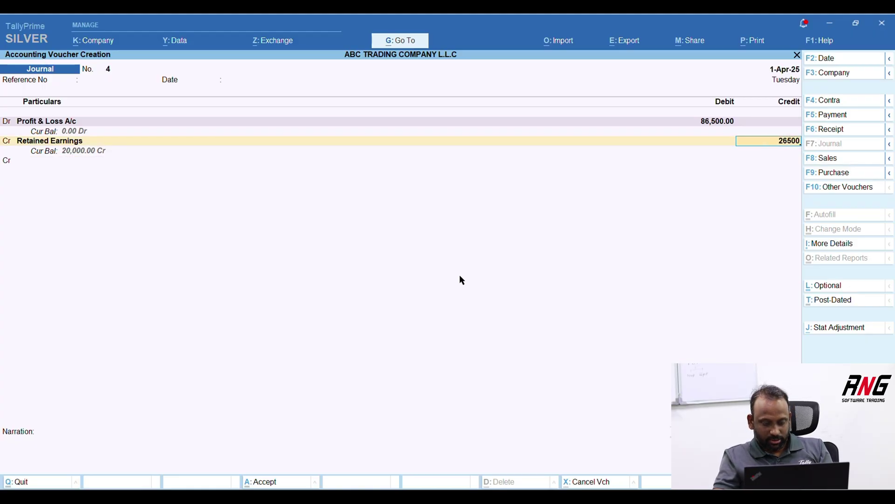
{"action": "key", "text": "Return"}
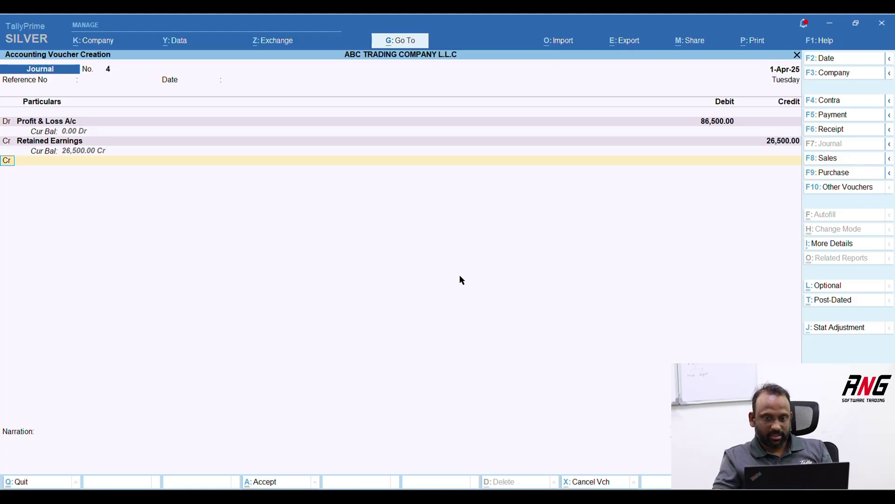
- Add Partner A Current Account as the next credit ledger with an amount of 30,000
{"action": "type", "text": "Partner"}
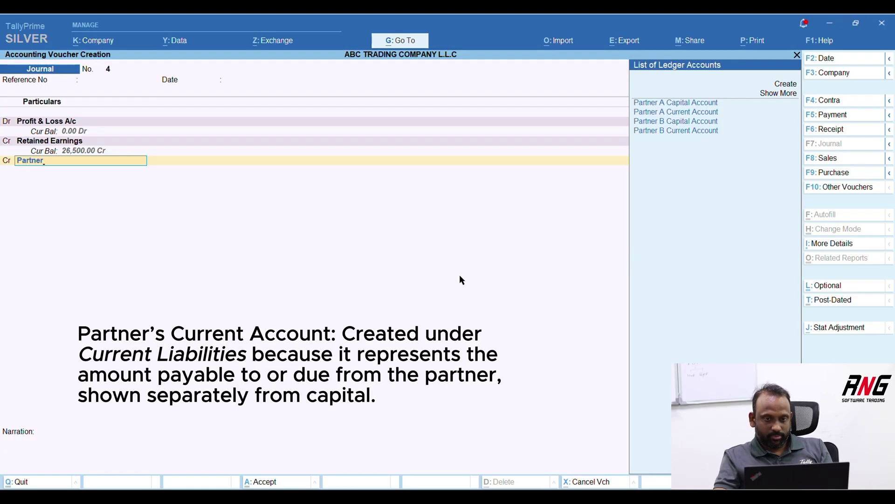
{"action": "key", "text": "Down"}
{"action": "key", "text": "Down"}
{"action": "key", "text": "Return"}
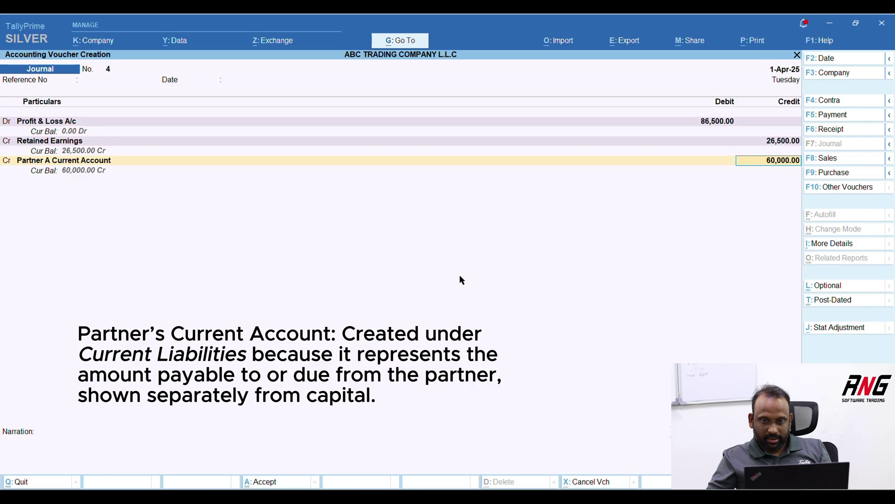
{"action": "type", "text": "3000"}
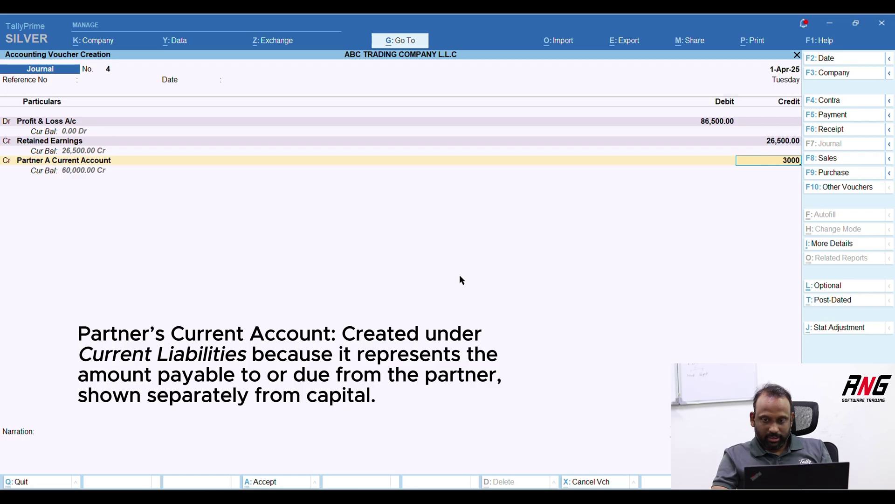
{"action": "type", "text": "0"}
{"action": "key", "text": "Return"}
- Credit Partner B Current Account with 30,000, save the journal voucher and return to the Gateway of Tally
{"action": "type", "text": "Part"}
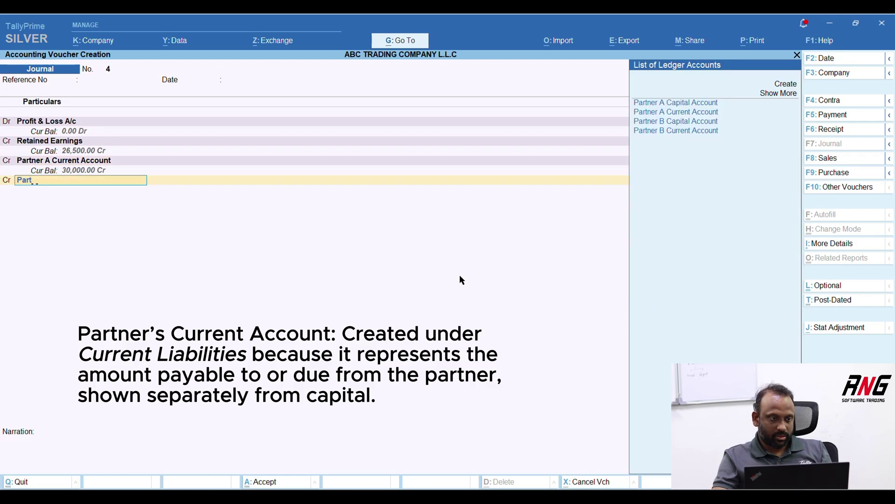
{"action": "type", "text": "nerb"}
{"action": "key", "text": "Down"}
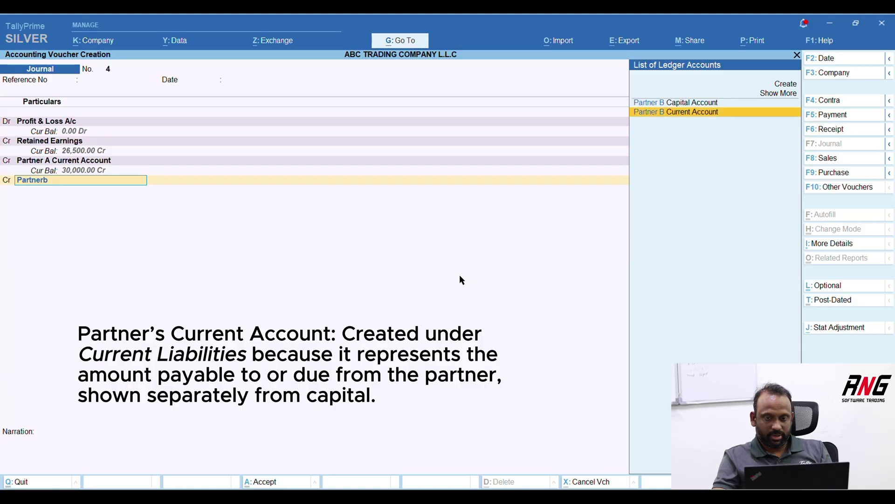
{"action": "key", "text": "Return"}
{"action": "key", "text": "Return"}
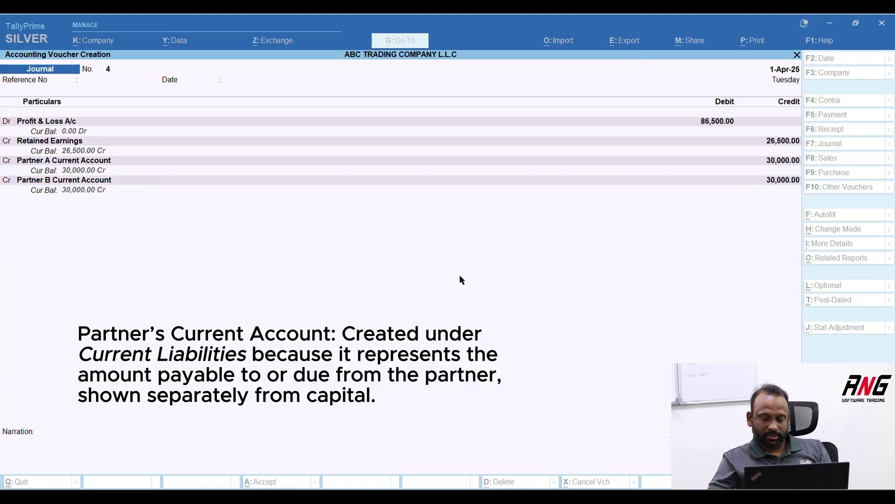
{"action": "key", "text": "Return"}
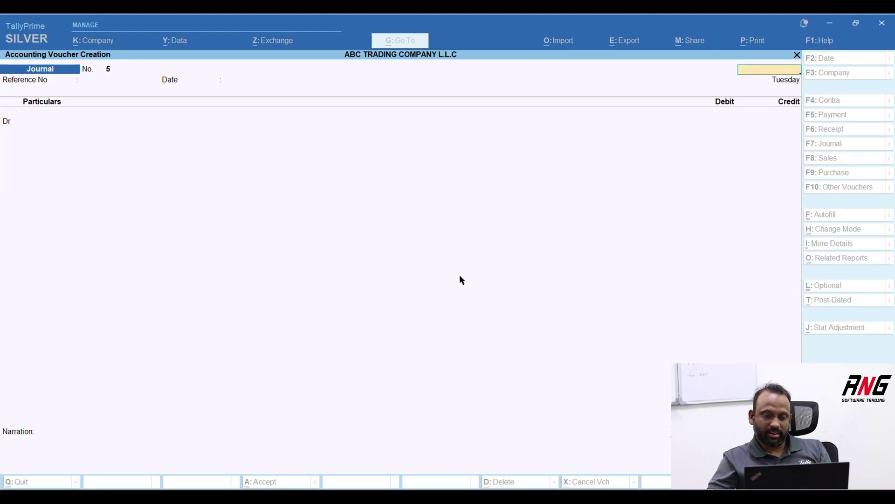
{"action": "key", "text": "Escape"}
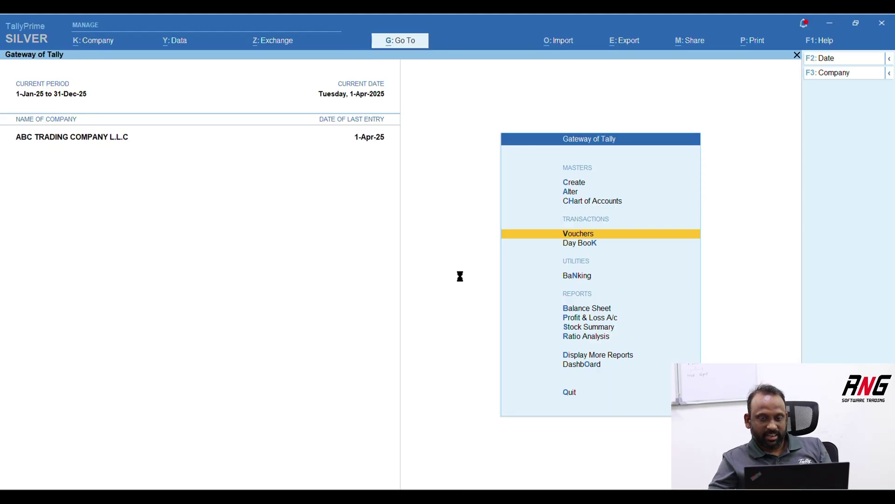
- Open the Balance Sheet and examine the liabilities from Capital Account through to Profit & Loss A/c
{"action": "key", "text": "b"}
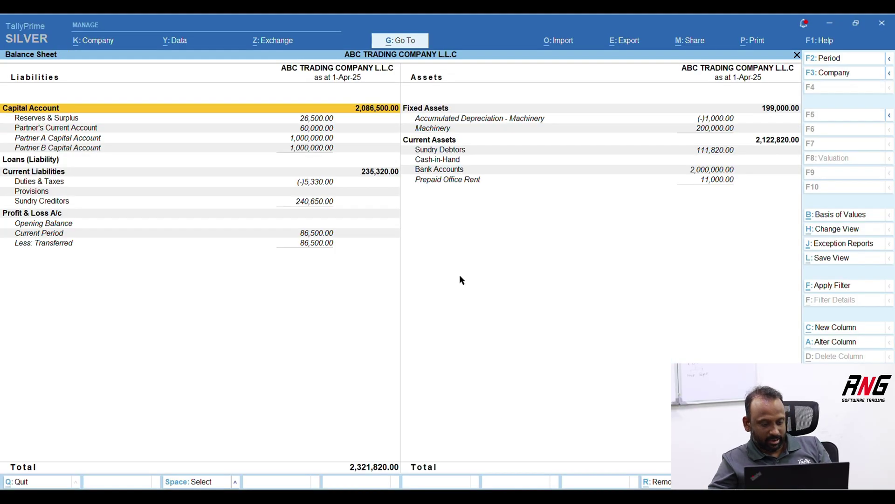
{"action": "key", "text": "Down"}
{"action": "key", "text": "Down"}
{"action": "key", "text": "Down"}
{"action": "key", "text": "Down"}
{"action": "key", "text": "Down"}
{"action": "key", "text": "Down"}
{"action": "key", "text": "Down"}
{"action": "key", "text": "Down"}
{"action": "key", "text": "Down"}
{"action": "key", "text": "Down"}
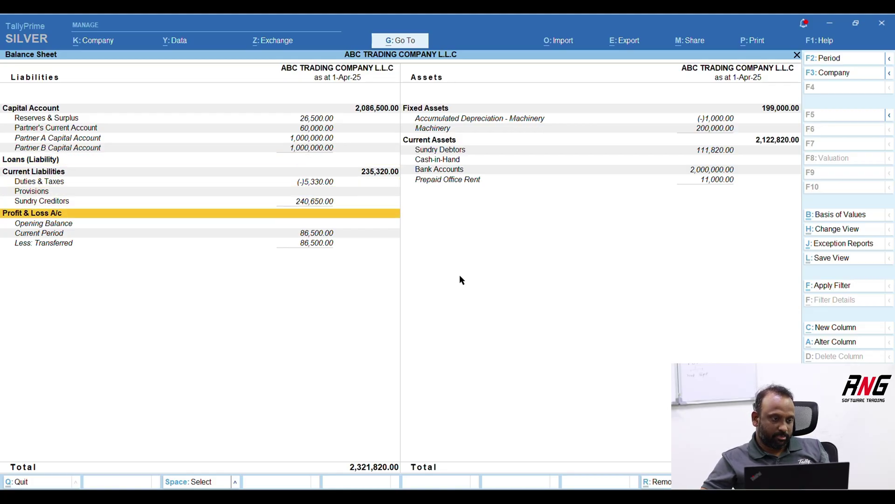
- Open the Partner's Current Account group under Capital Account to check each partner's closing balance
{"action": "key", "text": "Up"}
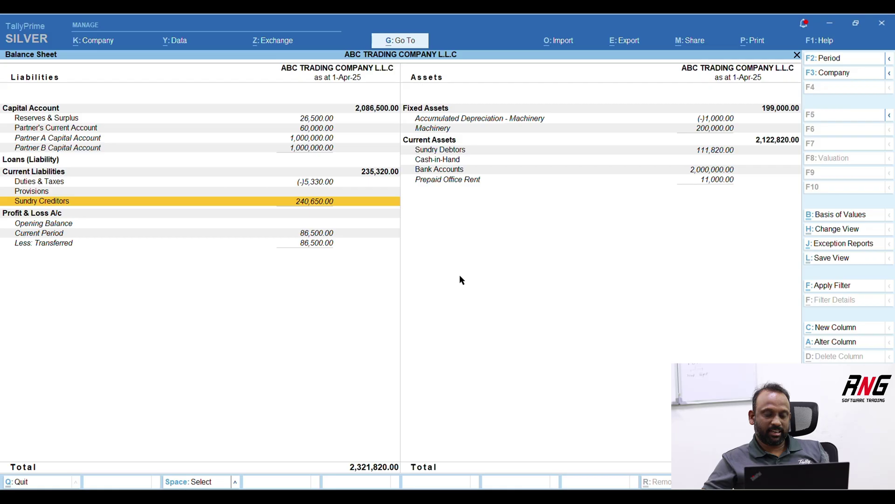
{"action": "key", "text": "Up"}
{"action": "key", "text": "Up"}
{"action": "key", "text": "Up"}
{"action": "key", "text": "Up"}
{"action": "key", "text": "Up"}
{"action": "key", "text": "Up"}
{"action": "key", "text": "Up"}
{"action": "key", "text": "Up"}
{"action": "key", "text": "Down"}
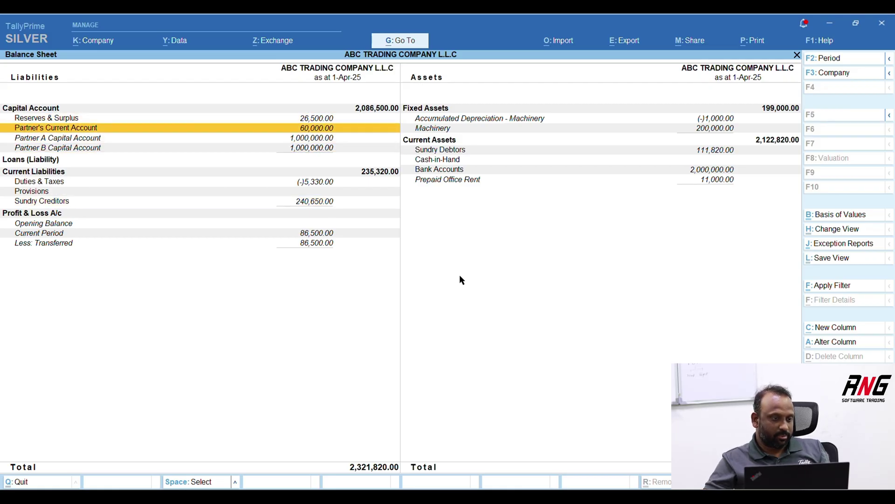
{"action": "key", "text": "Return"}
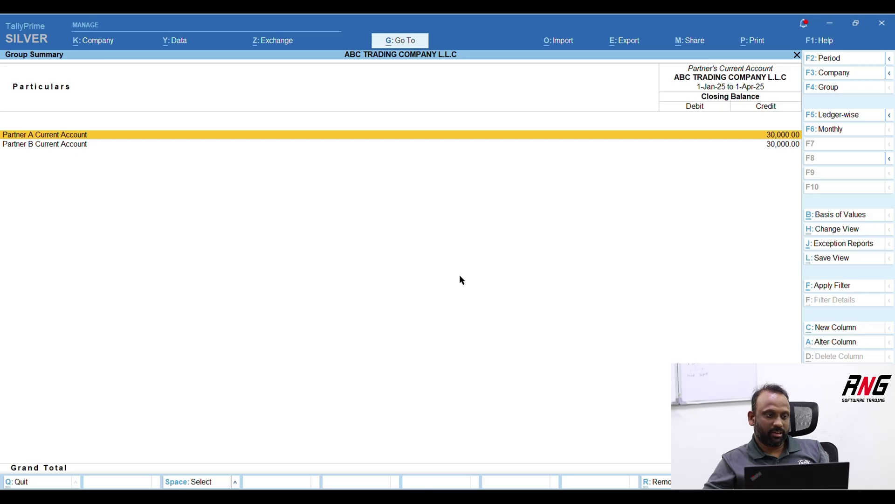